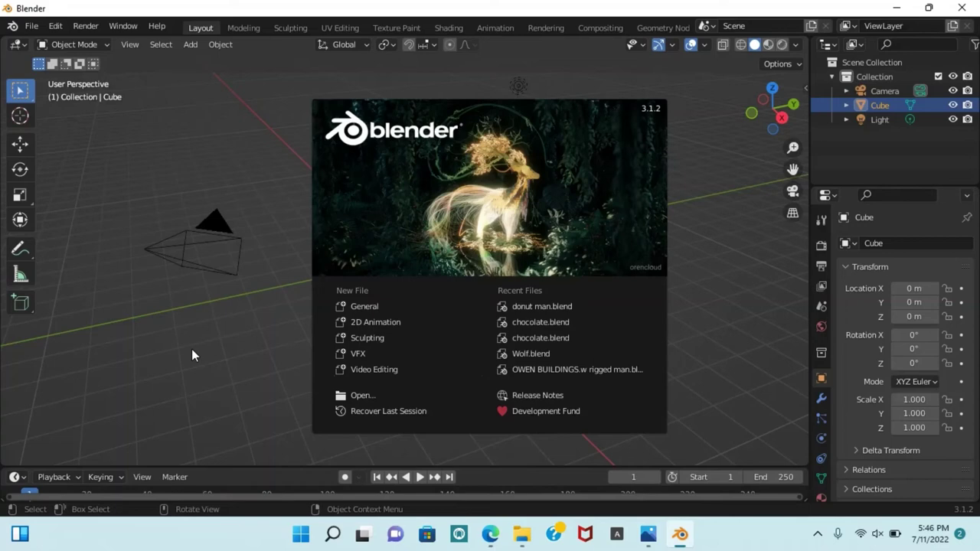
# Delete the default camera, cube and light to leave an empty scene
pyautogui.click(192, 352)
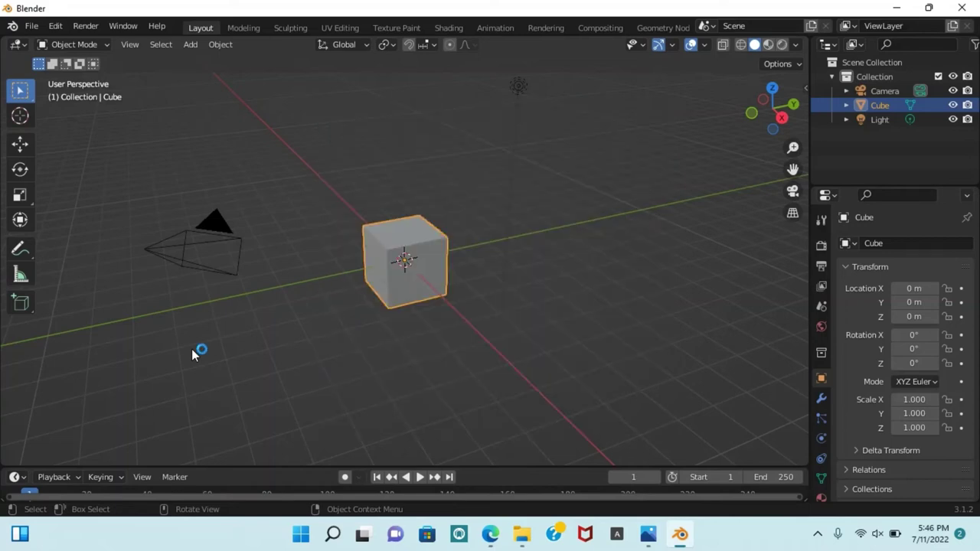
pyautogui.moveTo(557, 286)
pyautogui.mouseDown(button='middle')
pyautogui.moveTo(501, 293)
pyautogui.moveTo(511, 293)
pyautogui.mouseUp(button='middle')
pyautogui.press('a')
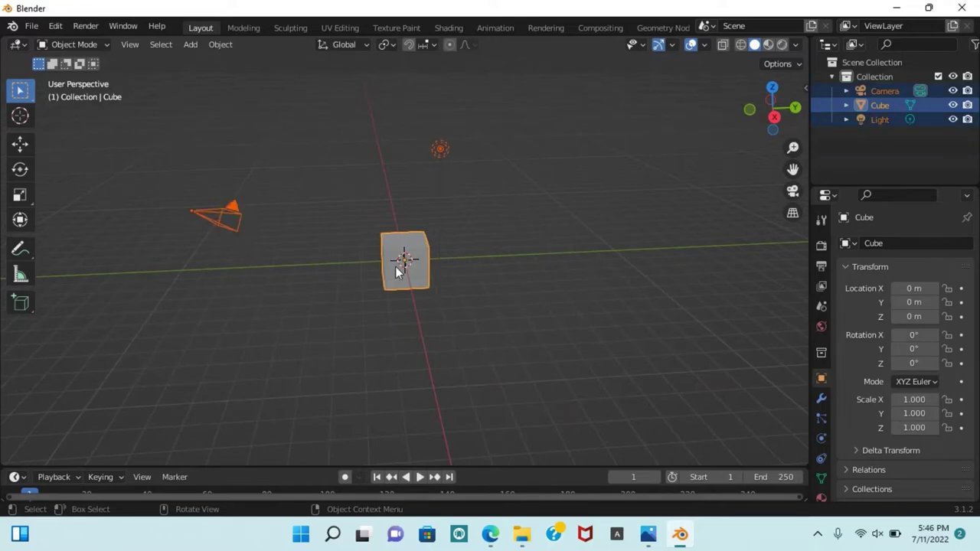
pyautogui.click(521, 150)
pyautogui.moveTo(525, 107); pyautogui.dragTo(157, 357)
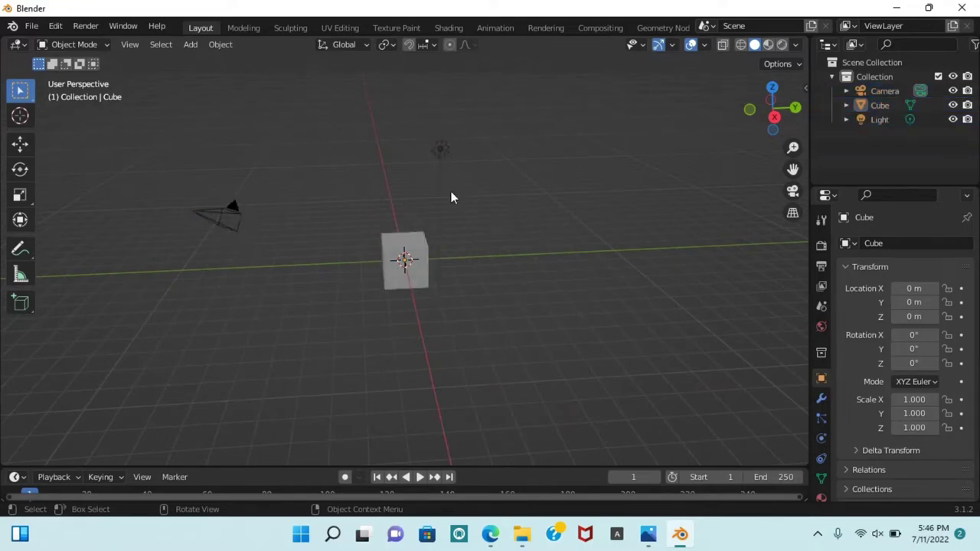
pyautogui.rightClick(394, 272)
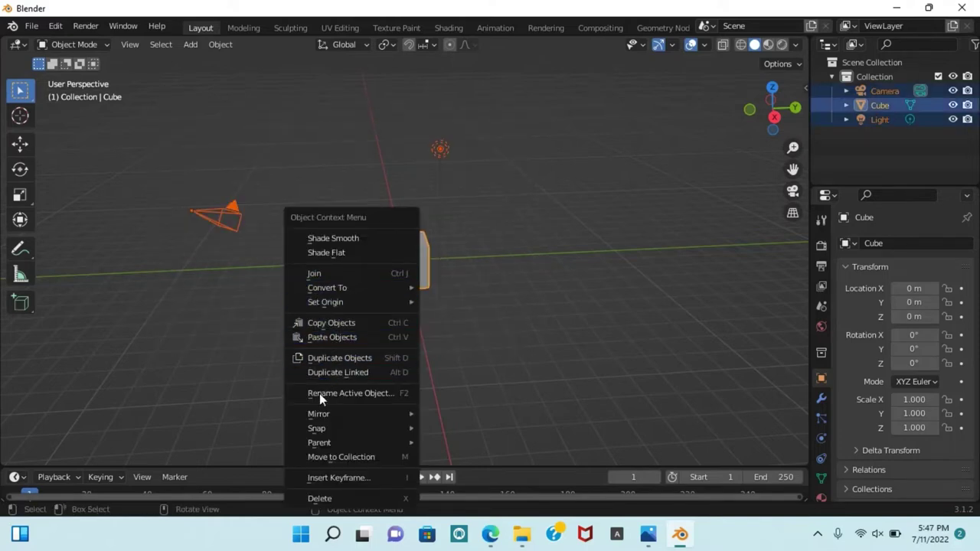
pyautogui.click(317, 499)
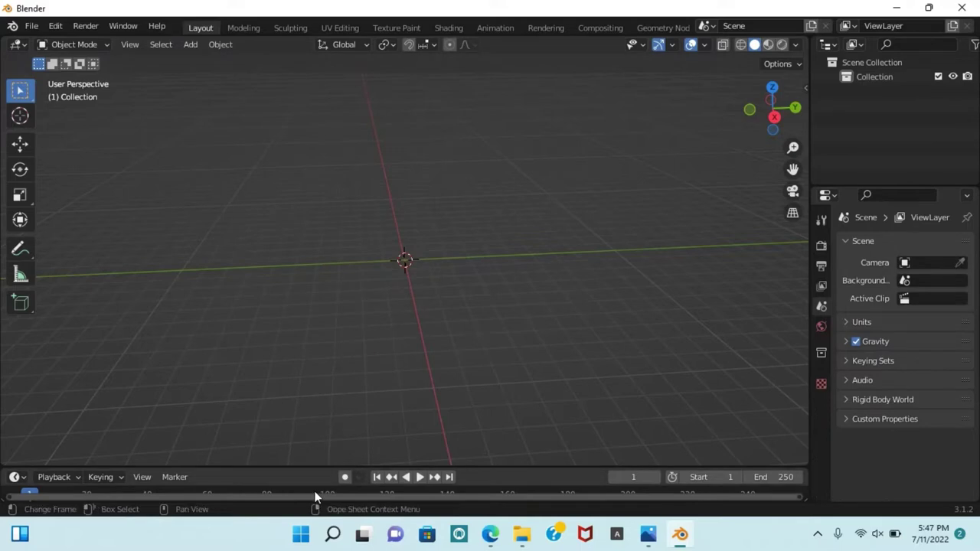
# Add a mesh cylinder at the origin and switch to Edit Mode
pyautogui.click(194, 45)
pyautogui.moveTo(211, 61)
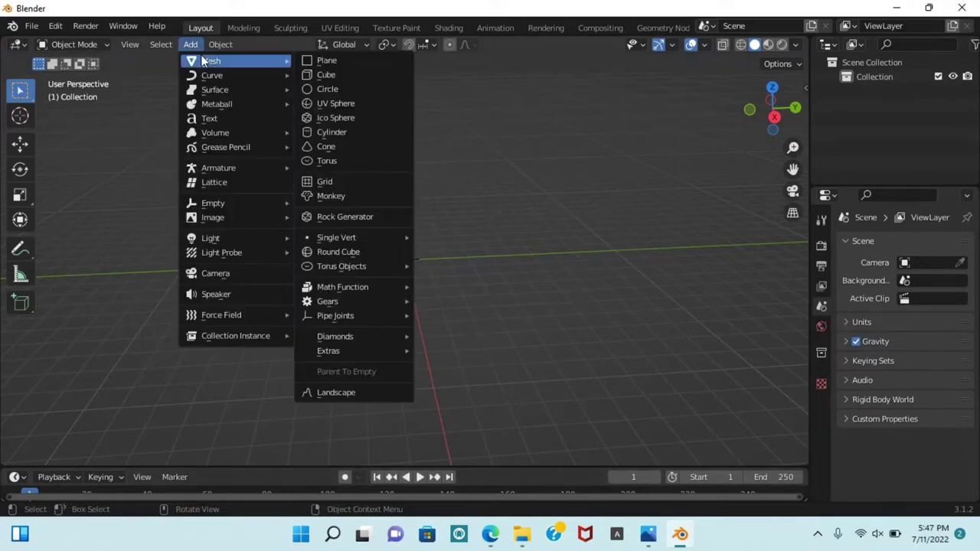
pyautogui.click(318, 132)
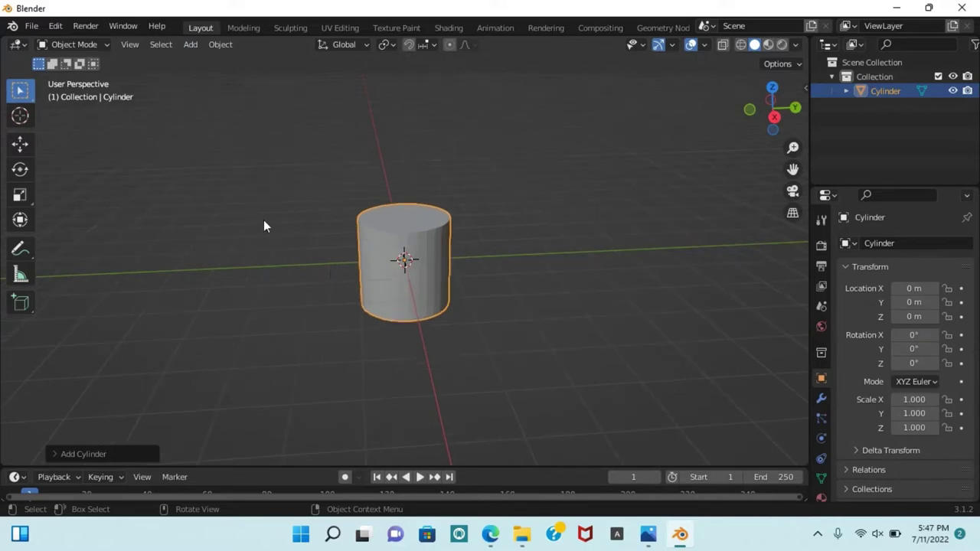
pyautogui.click(64, 44)
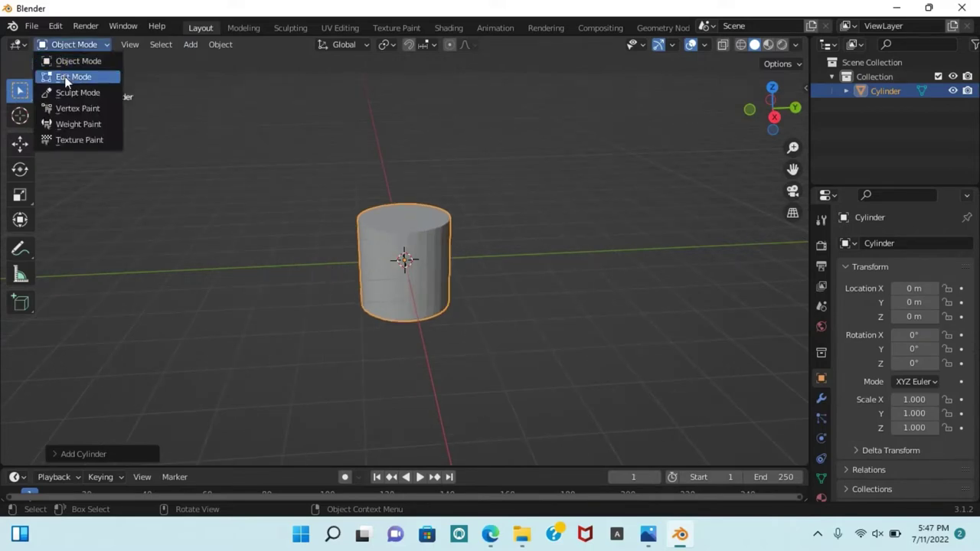
pyautogui.click(66, 78)
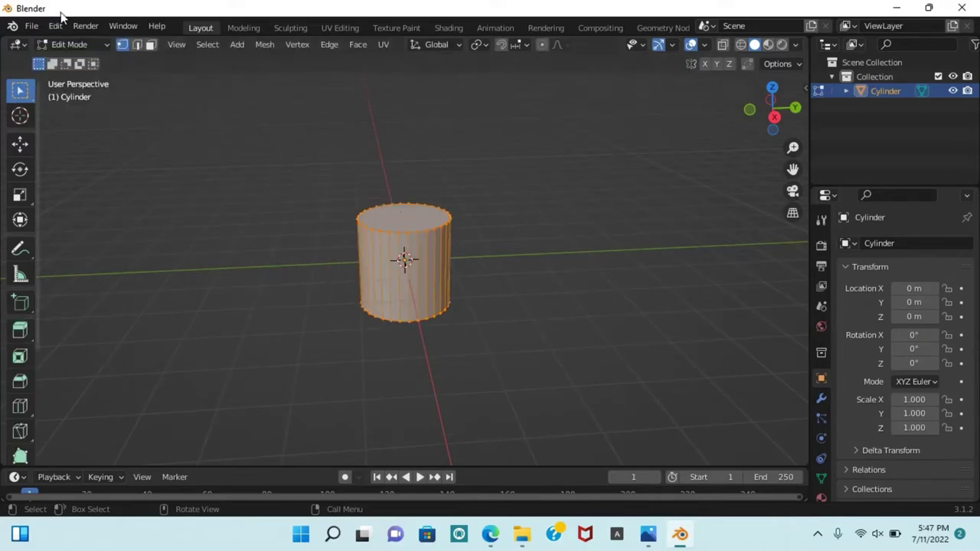
# Raise the cylinder's top face about 0.51 m along Z, then return to Object Mode
pyautogui.click(151, 49)
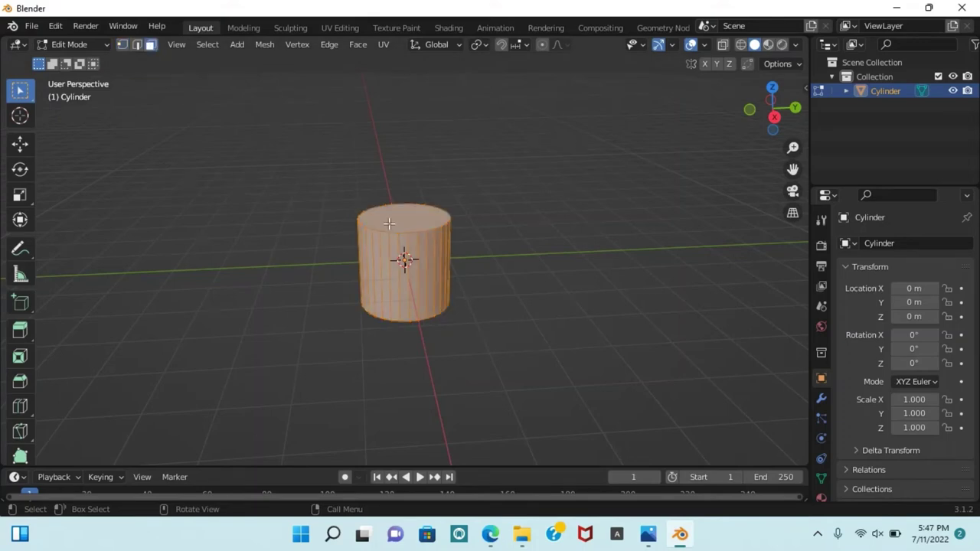
pyautogui.hotkey('alt', 'a')
pyautogui.press('g')
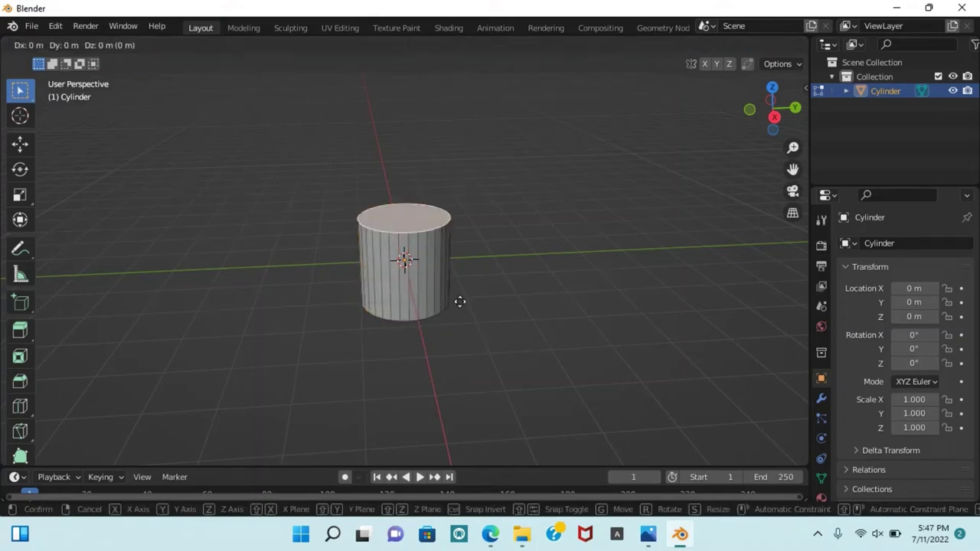
pyautogui.press('z')
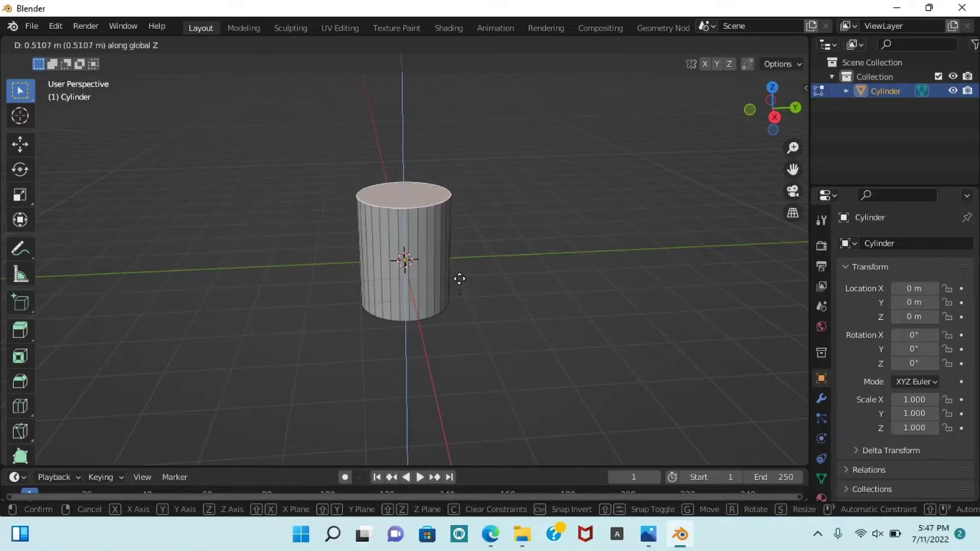
pyautogui.click(459, 279)
pyautogui.moveTo(498, 284); pyautogui.dragTo(417, 282, button='middle')
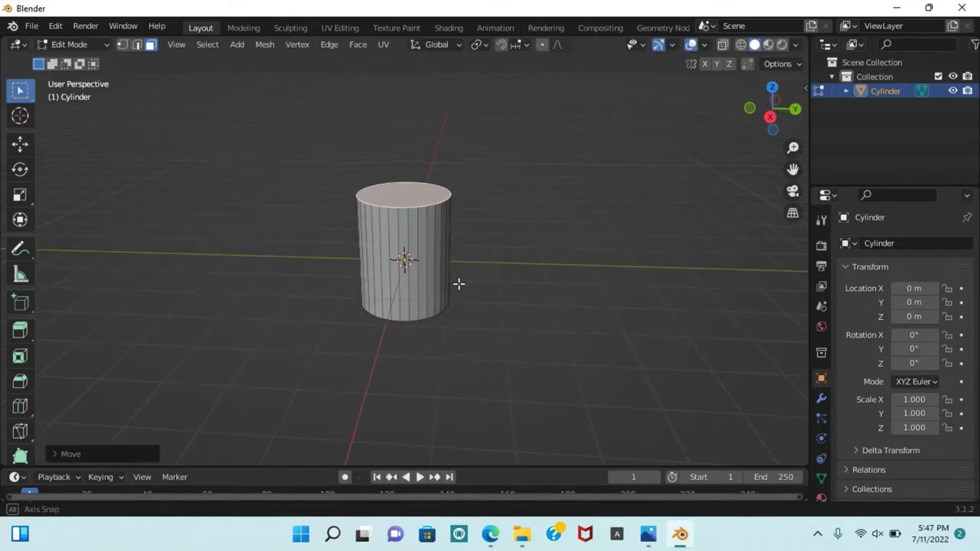
pyautogui.click(75, 46)
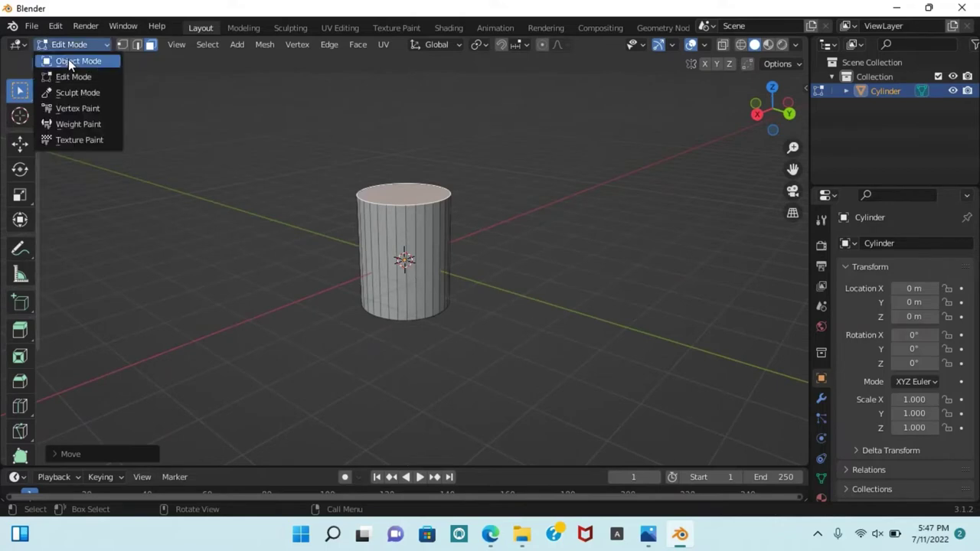
pyautogui.click(69, 59)
pyautogui.moveTo(321, 251); pyautogui.dragTo(346, 257, button='middle')
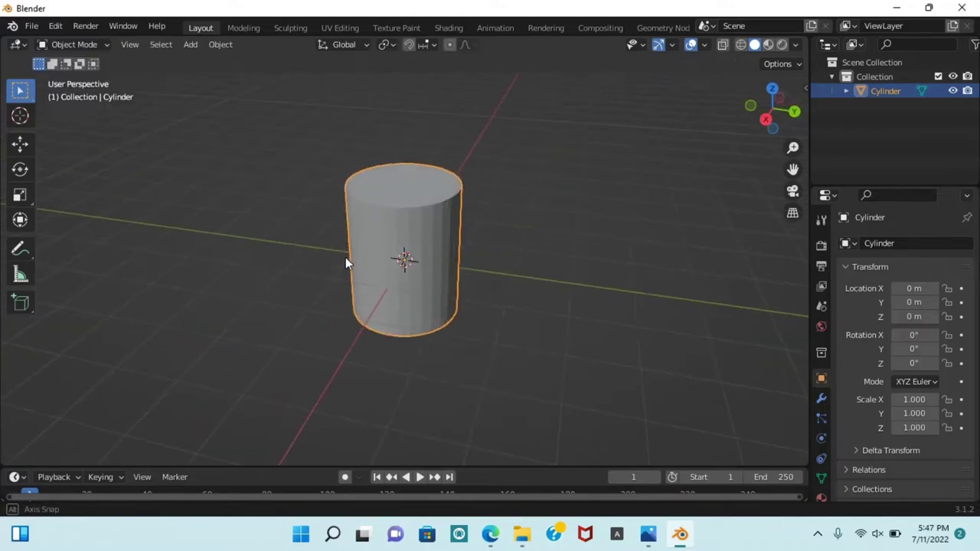
# Add a torus, scale it to 0.840 and raise it to the cylinder's top rim at about Z 1.338
pyautogui.click(187, 44)
pyautogui.moveTo(210, 61)
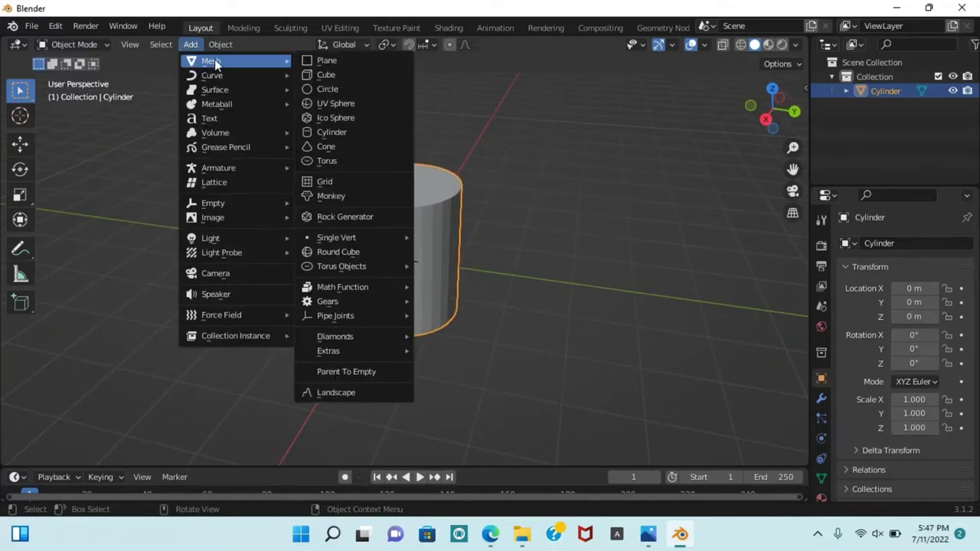
pyautogui.click(338, 161)
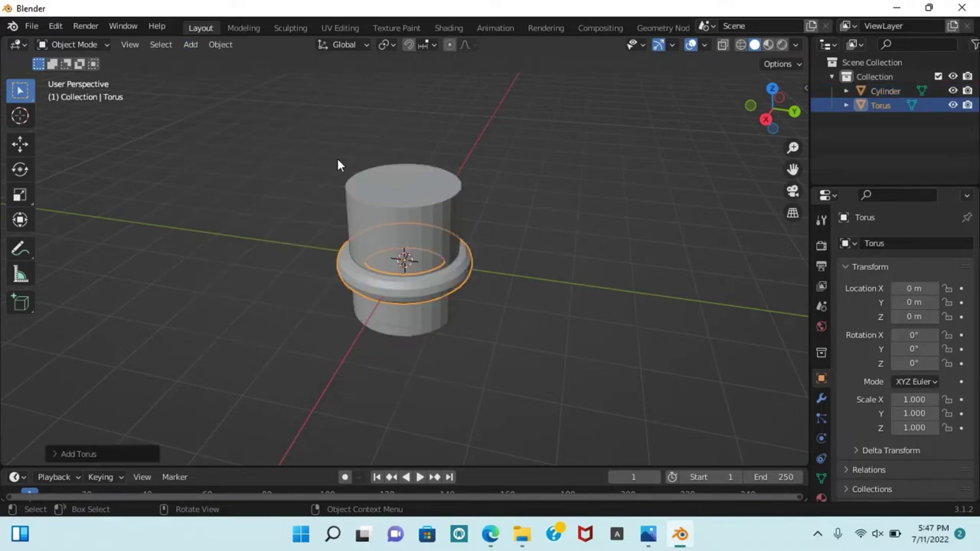
pyautogui.press('s')
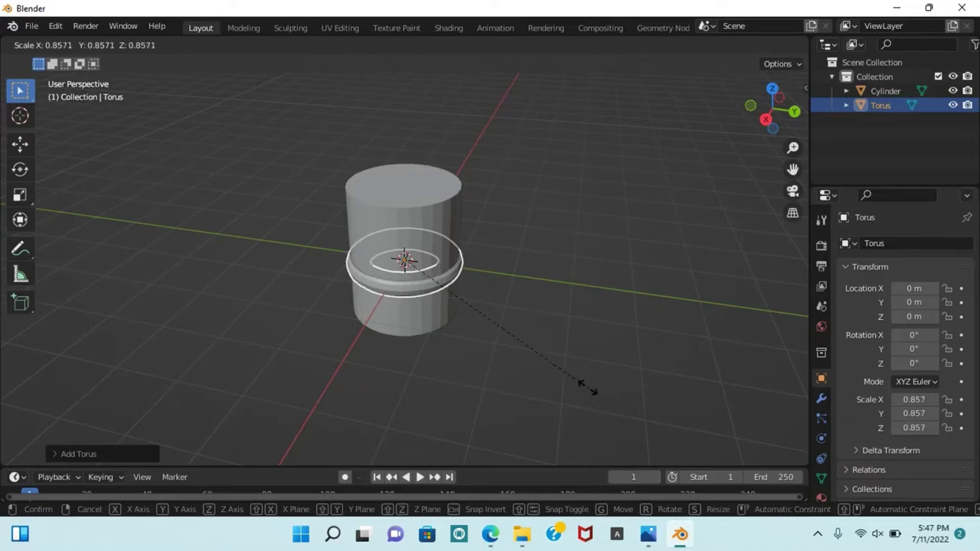
pyautogui.click(584, 386)
pyautogui.moveTo(584, 385); pyautogui.dragTo(632, 360, button='middle')
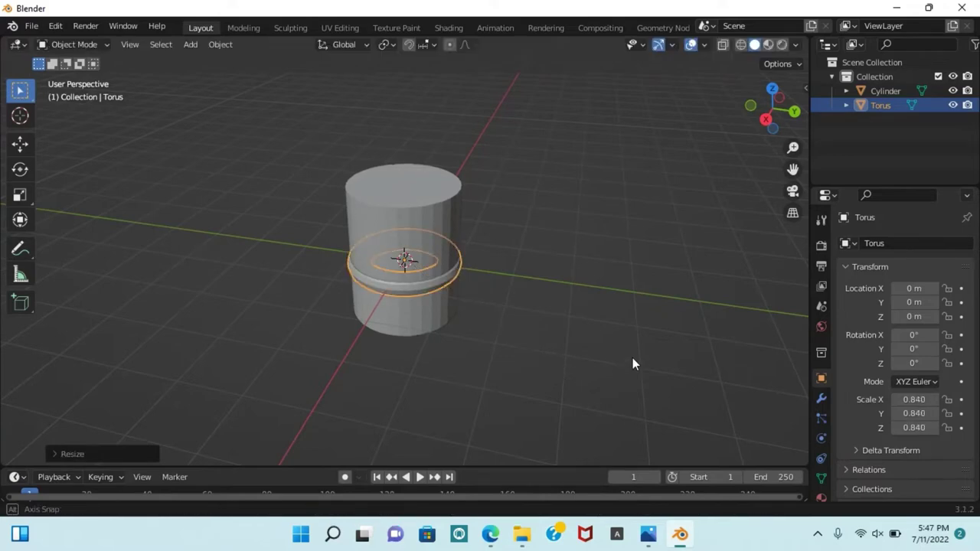
pyautogui.scroll(3, 490, 302)
pyautogui.press('g')
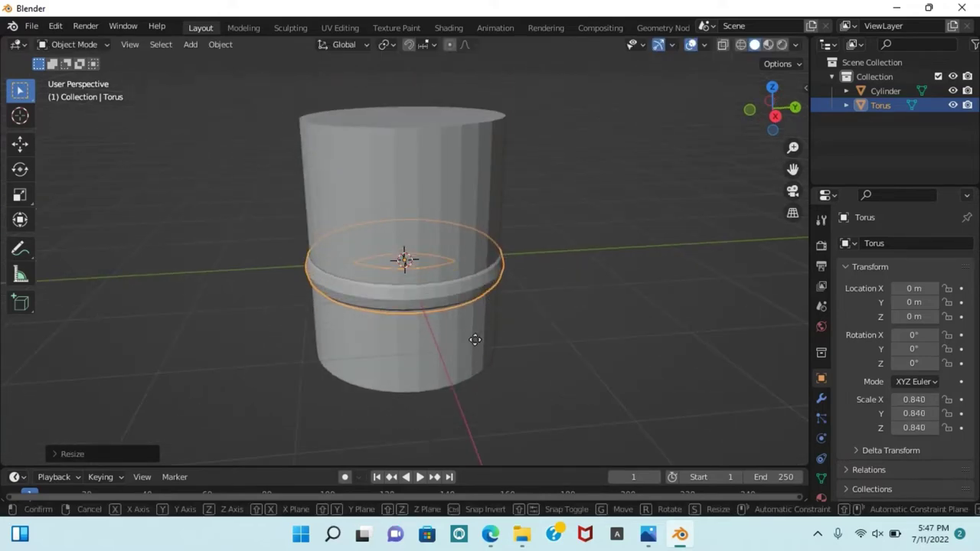
pyautogui.press('z')
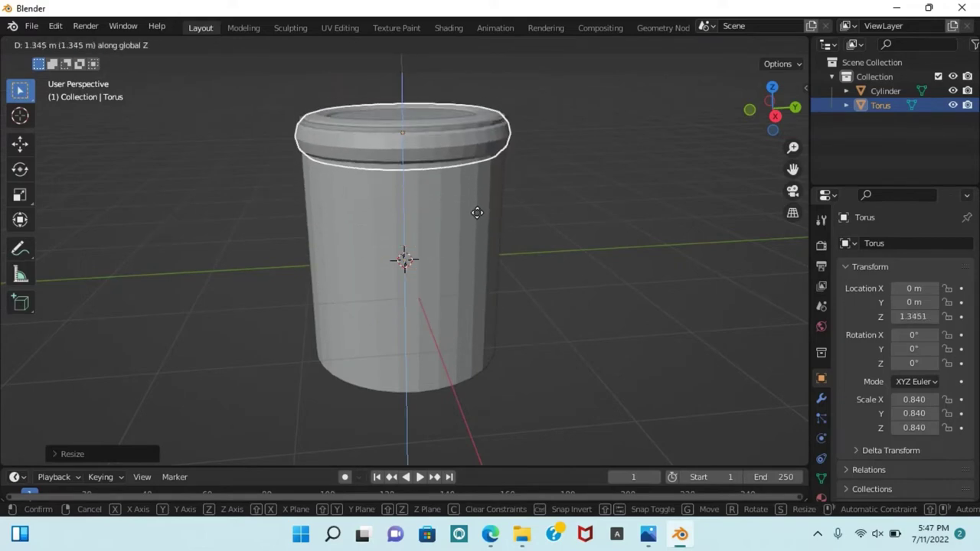
pyautogui.click(477, 214)
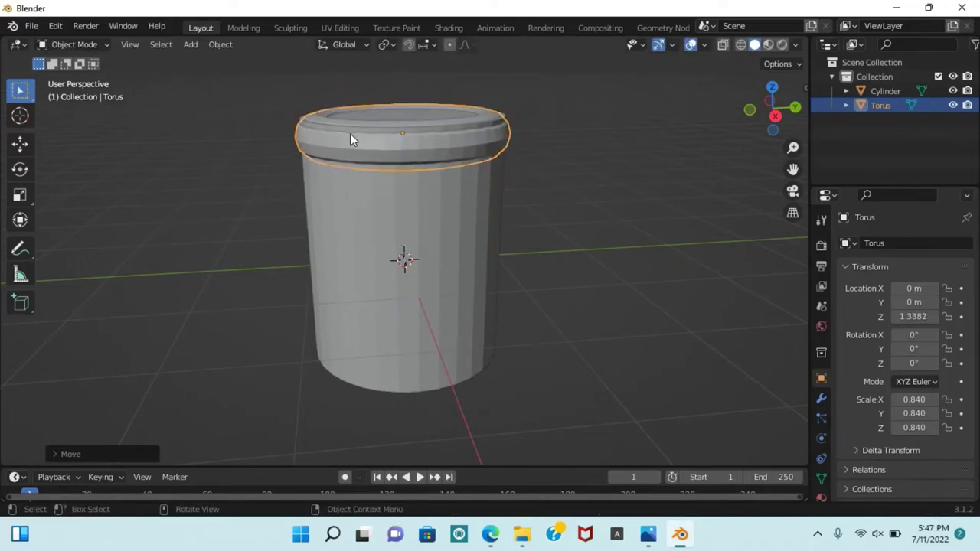
# Duplicate the top torus and drop the copy down to the cylinder's bottom
pyautogui.rightClick(350, 140)
pyautogui.click(328, 157)
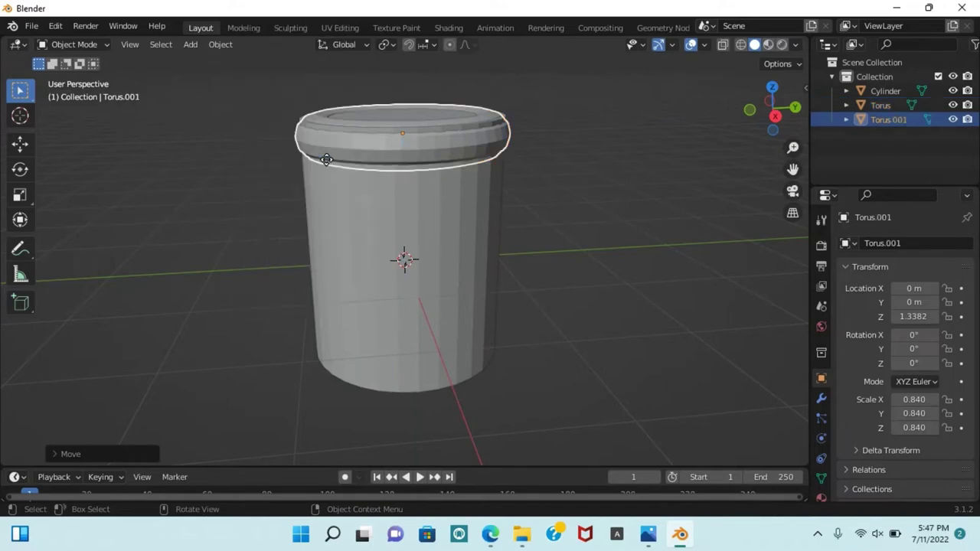
pyautogui.press('z')
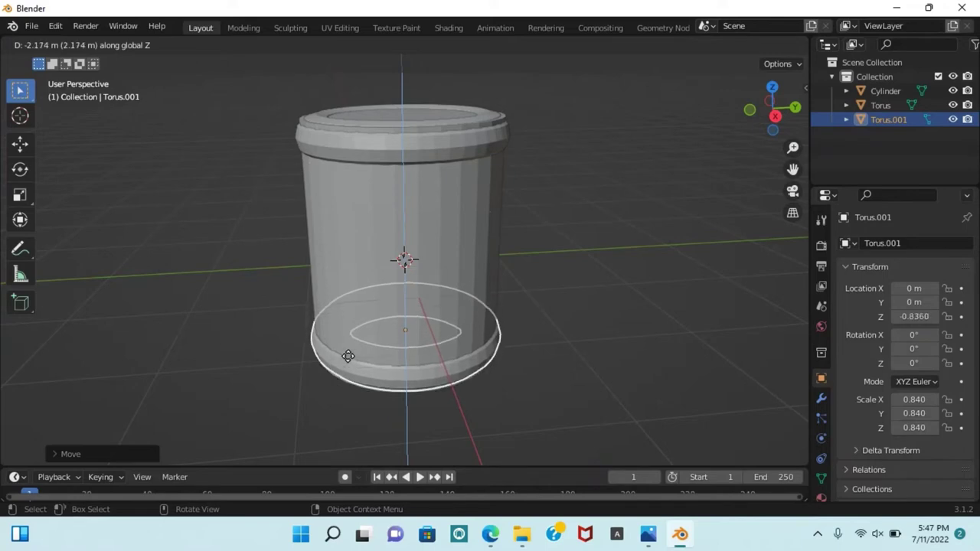
pyautogui.click(349, 360)
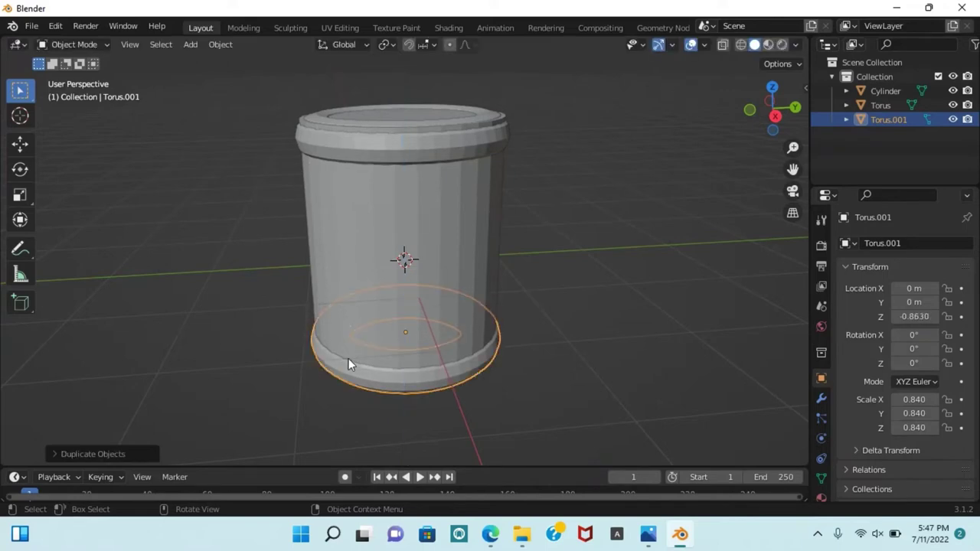
pyautogui.press('g')
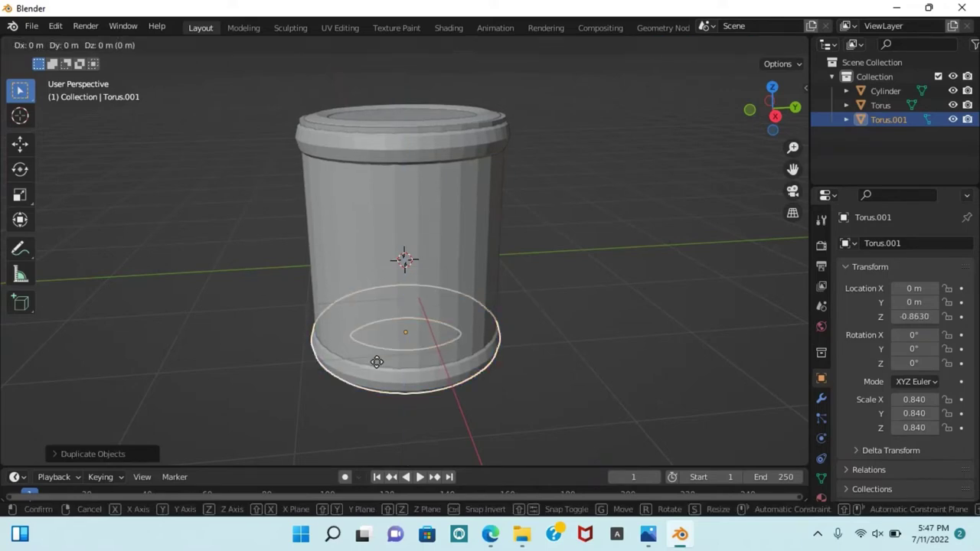
pyautogui.press('z')
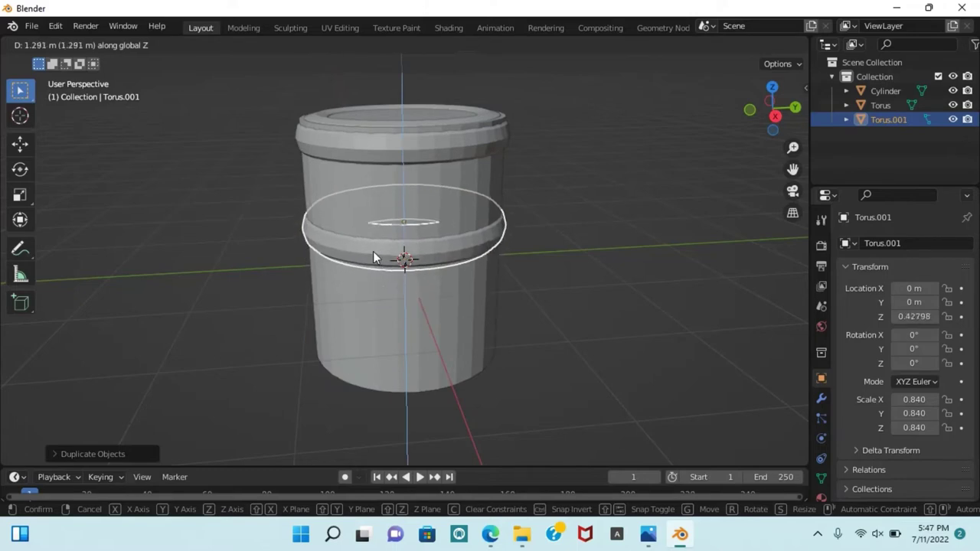
pyautogui.rightClick(373, 251)
# Duplicate the bottom hoop twice, placing copies above and just below the barrel's centre (Z -0.3202)
pyautogui.rightClick(385, 421)
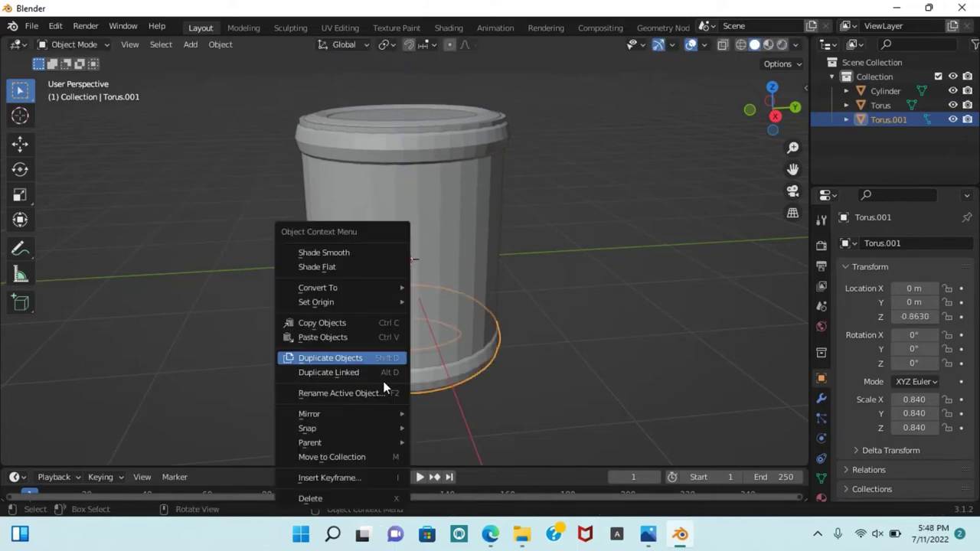
pyautogui.click(342, 358)
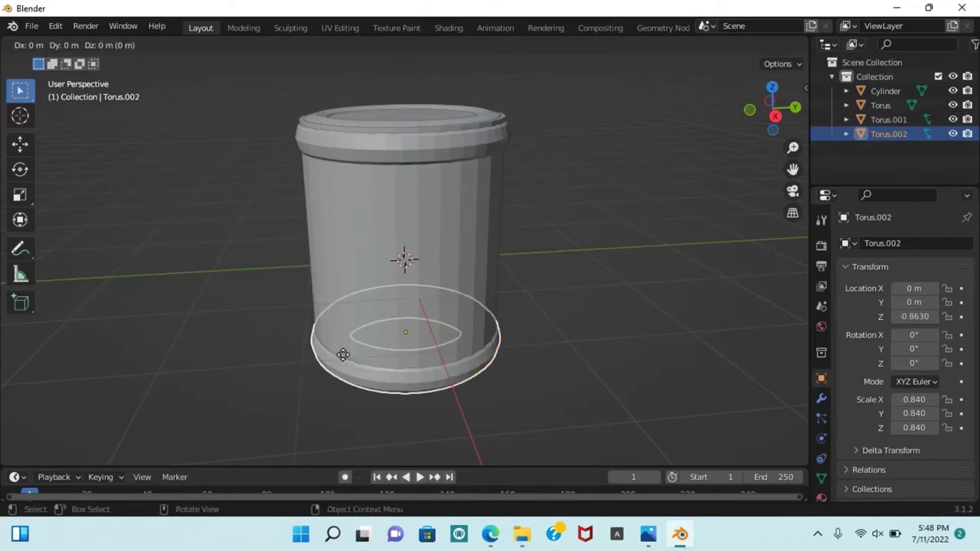
pyautogui.press('z')
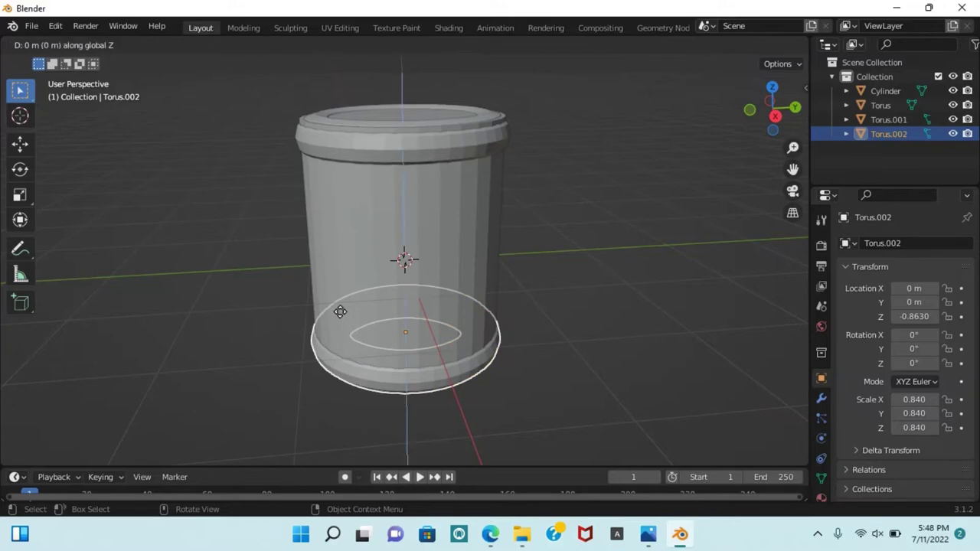
pyautogui.click(332, 233)
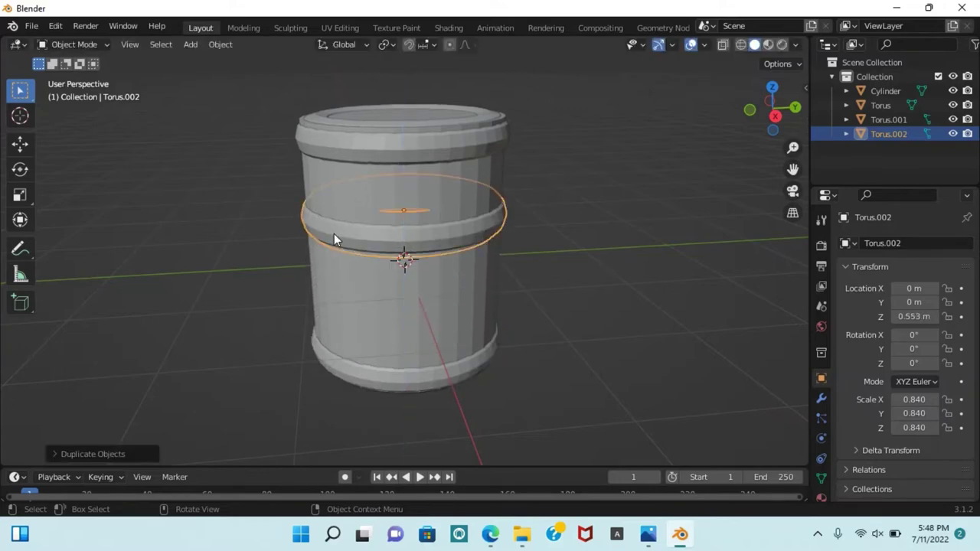
pyautogui.rightClick(334, 234)
pyautogui.click(334, 234)
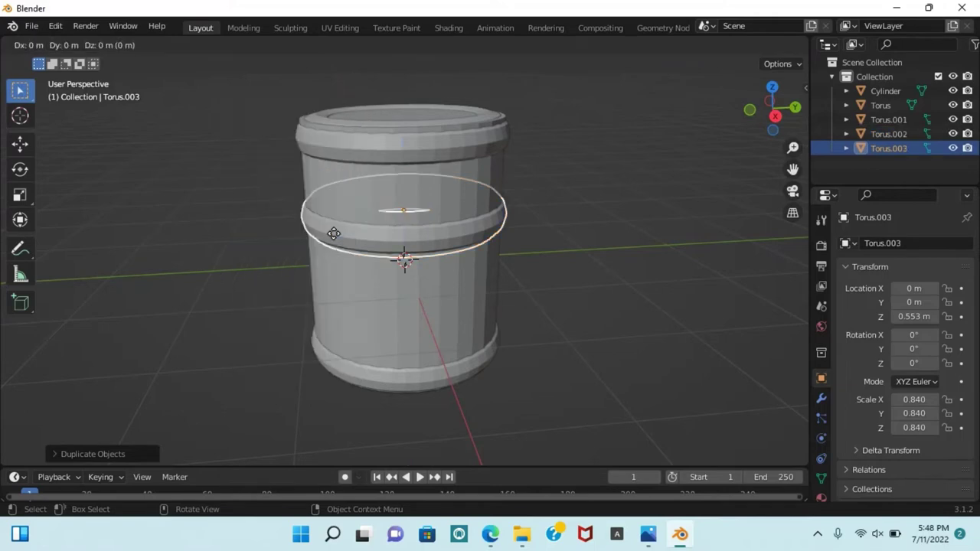
pyautogui.press('z')
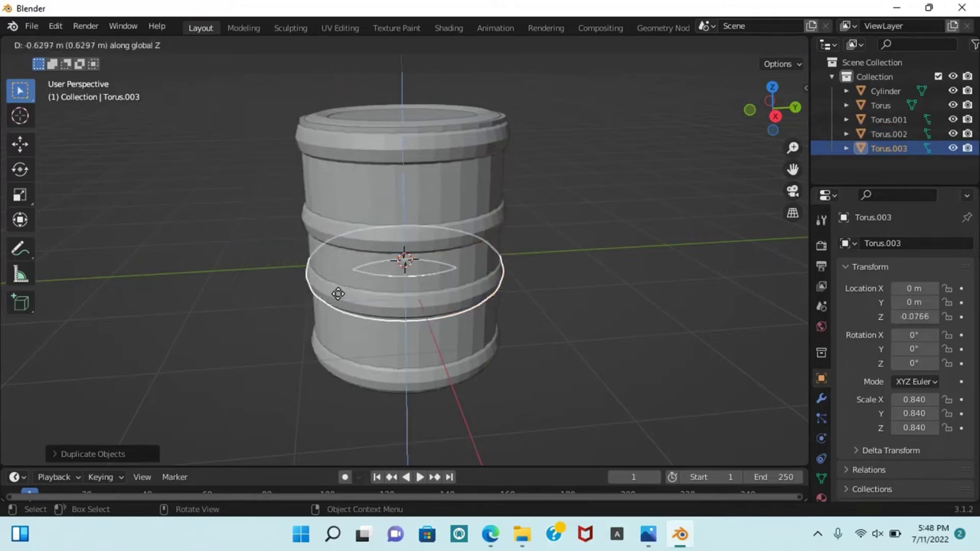
pyautogui.click(341, 311)
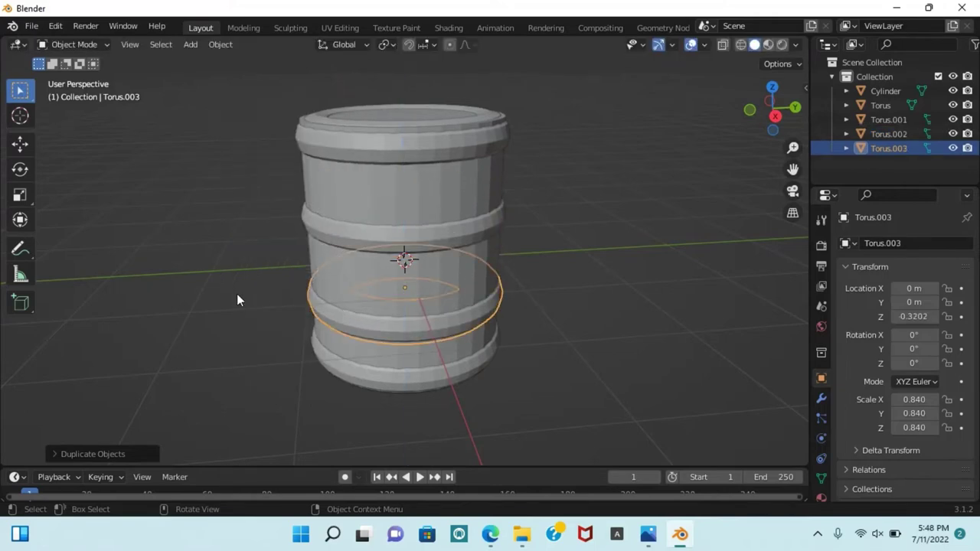
pyautogui.moveTo(237, 294)
pyautogui.mouseDown(button='middle')
pyautogui.moveTo(261, 328)
pyautogui.moveTo(302, 338)
pyautogui.mouseUp(button='middle')
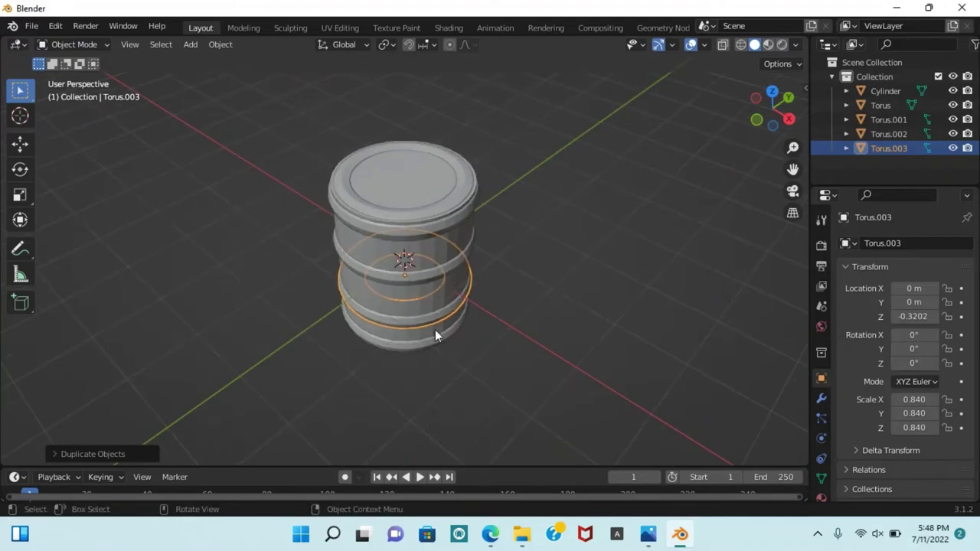
pyautogui.scroll(1, 452, 368)
# Duplicate the lower middle hoop, move it to the barrel's top and shrink it to a tiny ring
pyautogui.rightClick(391, 337)
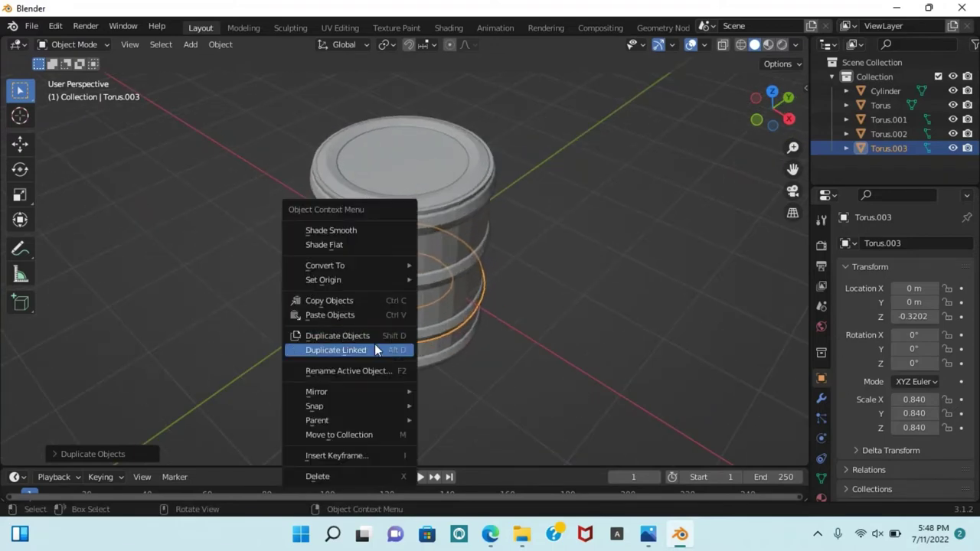
pyautogui.click(357, 339)
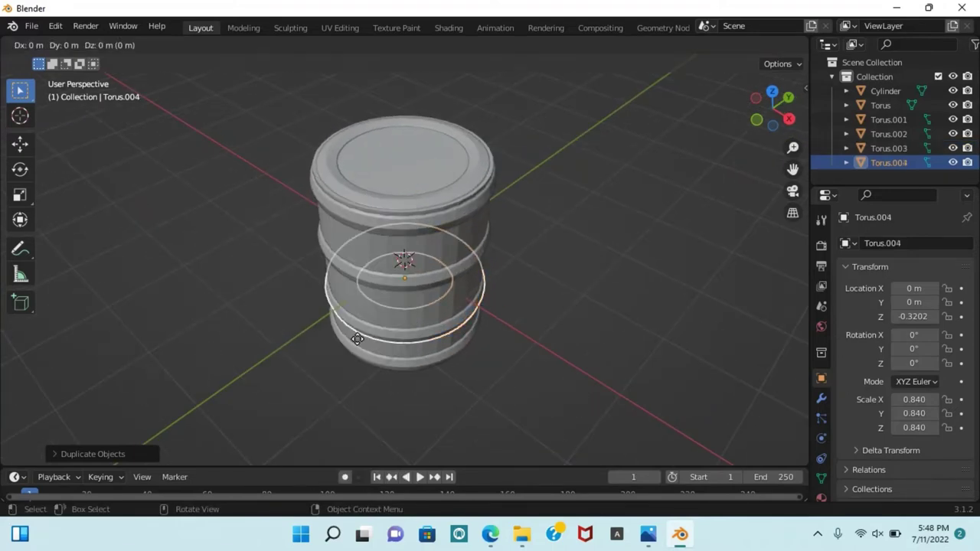
pyautogui.press('z')
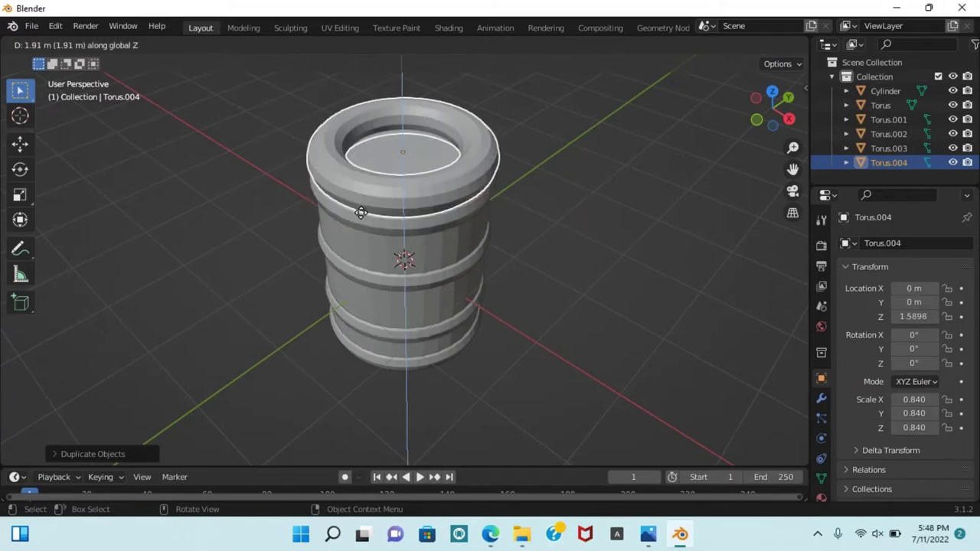
pyautogui.click(360, 212)
pyautogui.press('s')
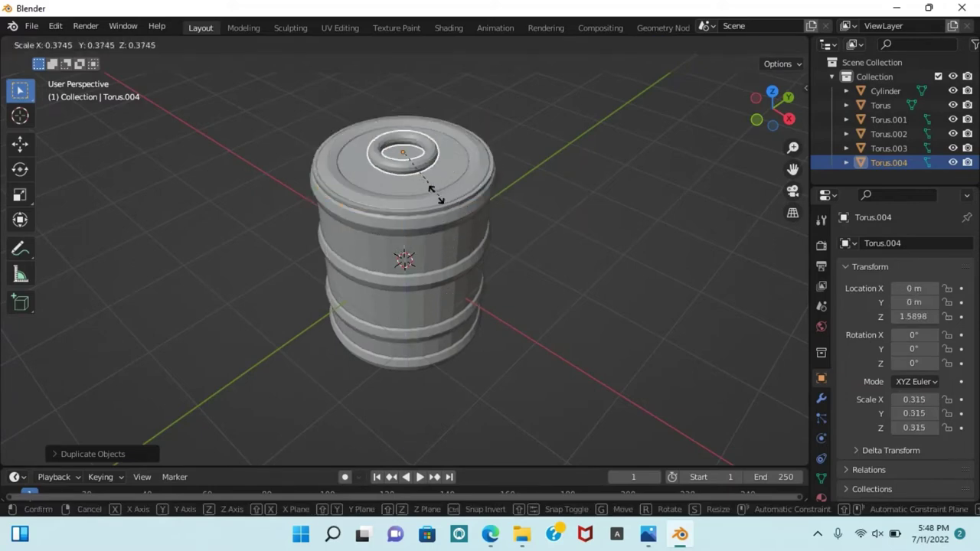
pyautogui.click(390, 152)
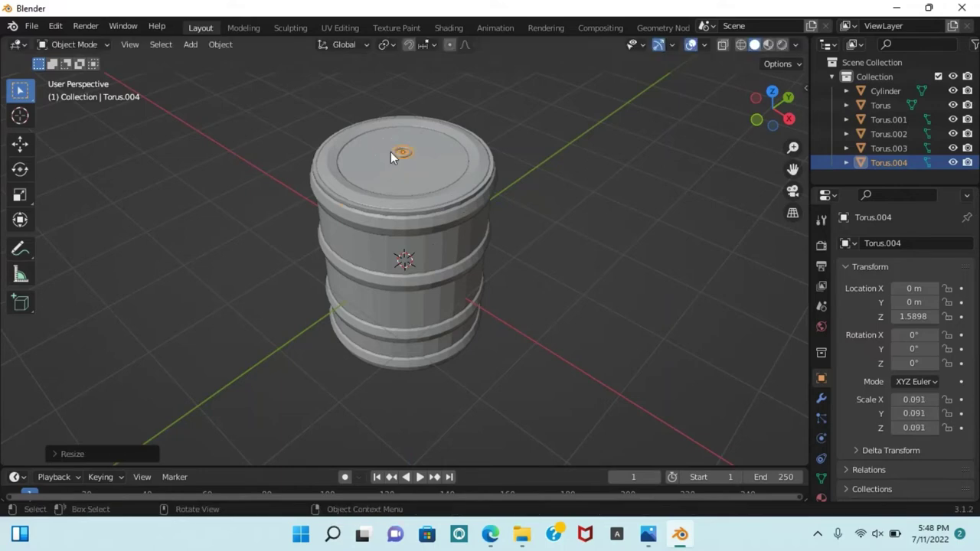
pyautogui.moveTo(390, 151); pyautogui.dragTo(361, 118, button='middle')
# Stretch the tiny ring along Z into a tall plug, about 0.091 × 0.091 × 0.383
pyautogui.press('s')
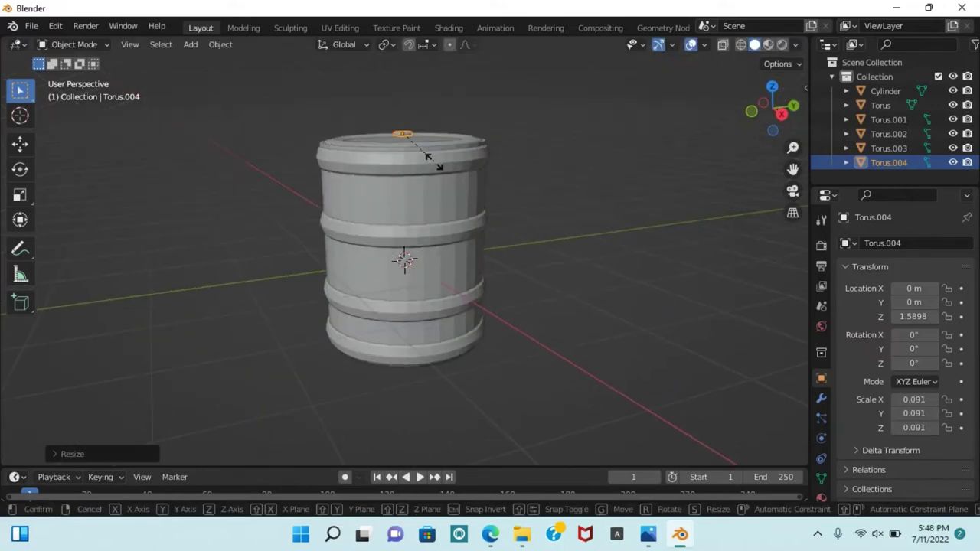
pyautogui.press('z')
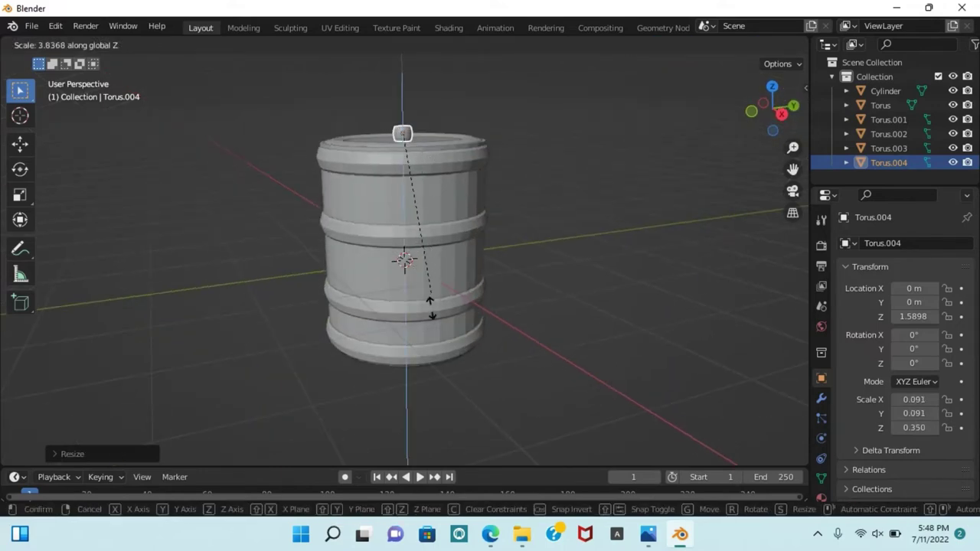
pyautogui.click(431, 330)
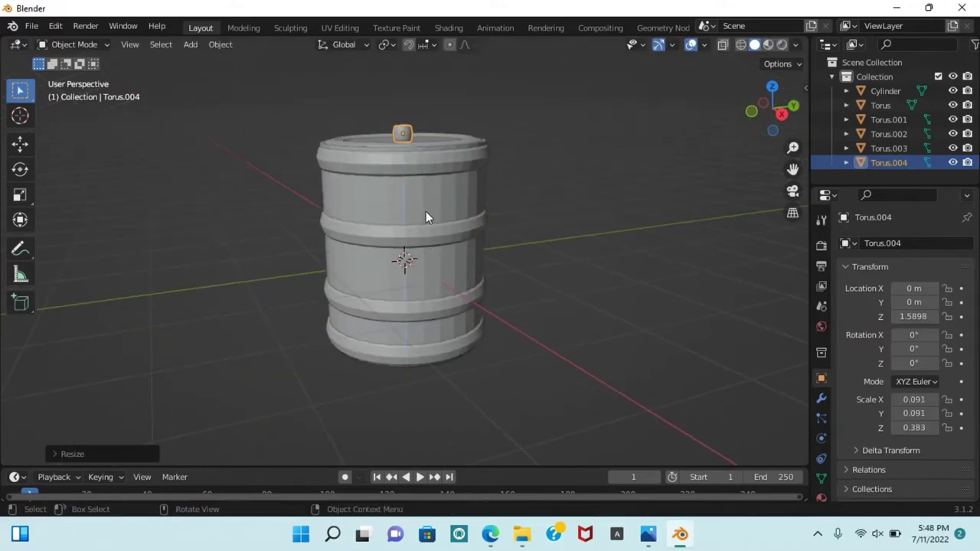
pyautogui.scroll(2, 416, 178)
pyautogui.scroll(1, 416, 161)
pyautogui.moveTo(416, 161); pyautogui.dragTo(418, 139, button='middle')
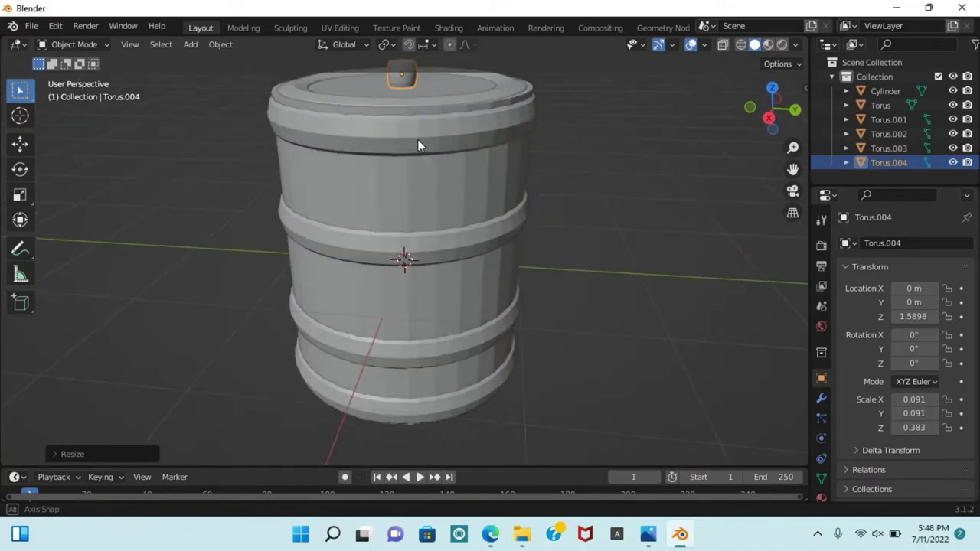
pyautogui.scroll(-1, 417, 140)
# Lower the plug onto the lid and slide it along X toward the lid's edge
pyautogui.press('g')
pyautogui.press('z')
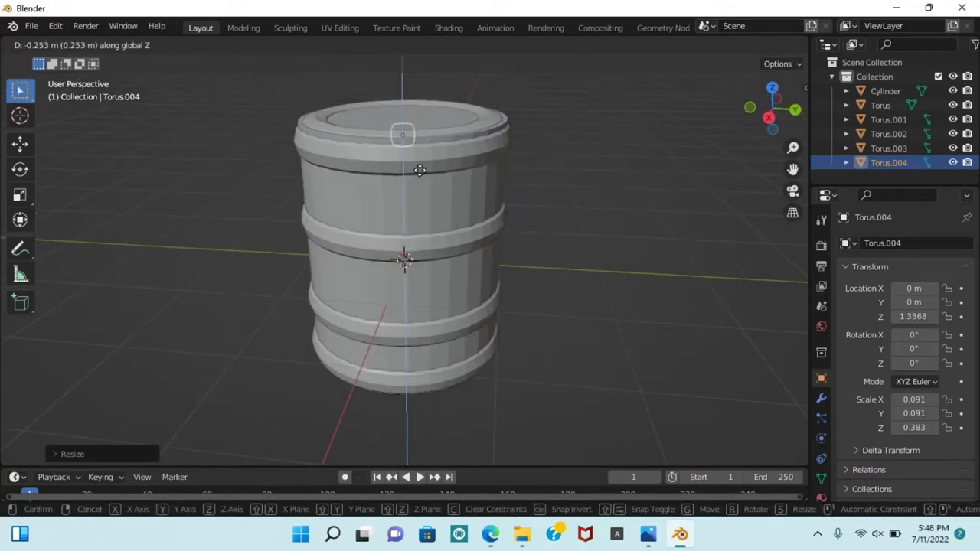
pyautogui.click(420, 160)
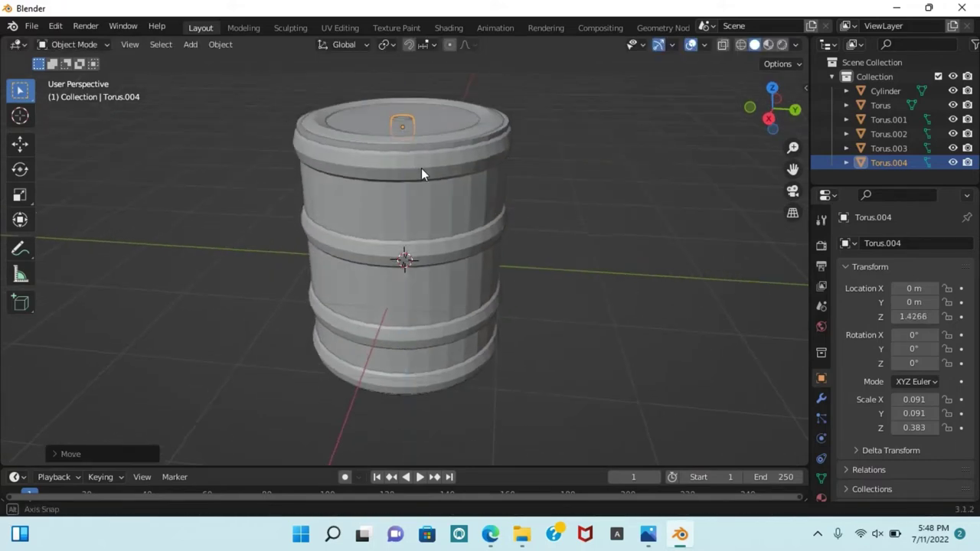
pyautogui.moveTo(421, 174); pyautogui.dragTo(422, 193, button='middle')
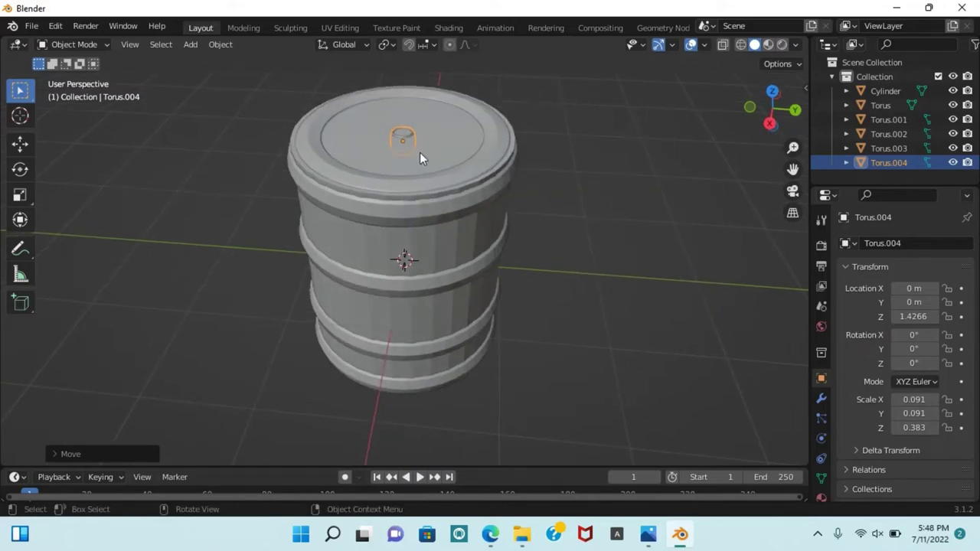
pyautogui.press('g')
pyautogui.press('x')
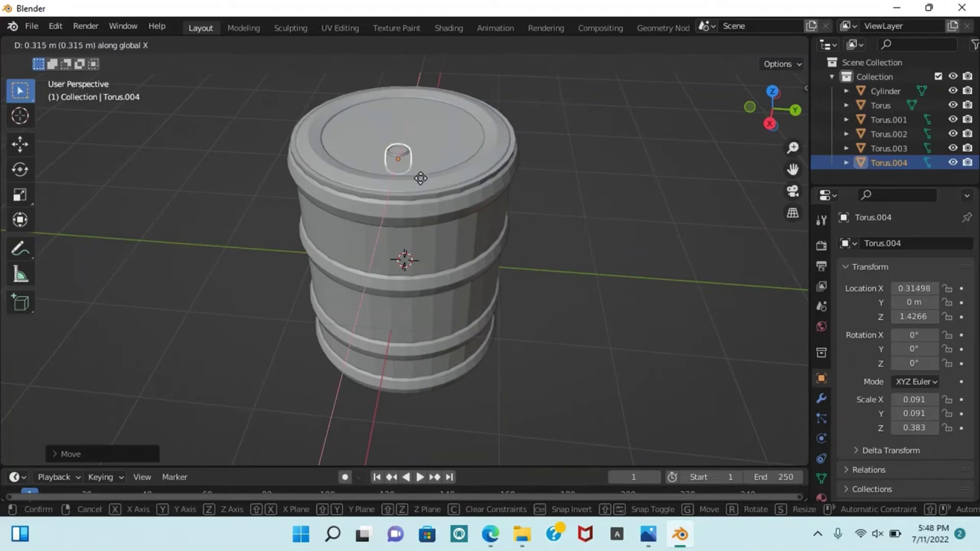
pyautogui.click(419, 188)
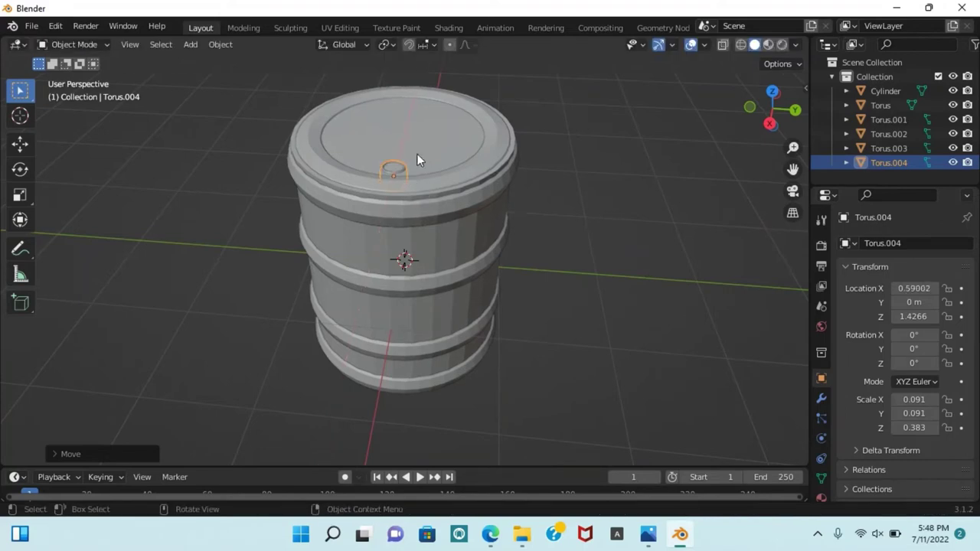
# Raise the plug slightly to sit on the lid at Z 1.4717, then select all barrel parts
pyautogui.moveTo(417, 153); pyautogui.dragTo(416, 144, button='middle')
pyautogui.moveTo(417, 231); pyautogui.dragTo(423, 247, button='middle')
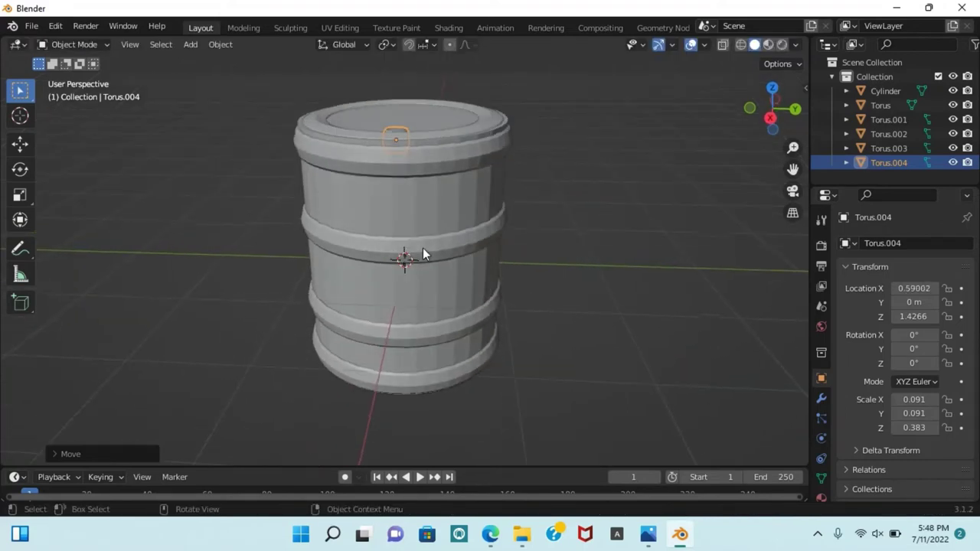
pyautogui.press('g')
pyautogui.press('z')
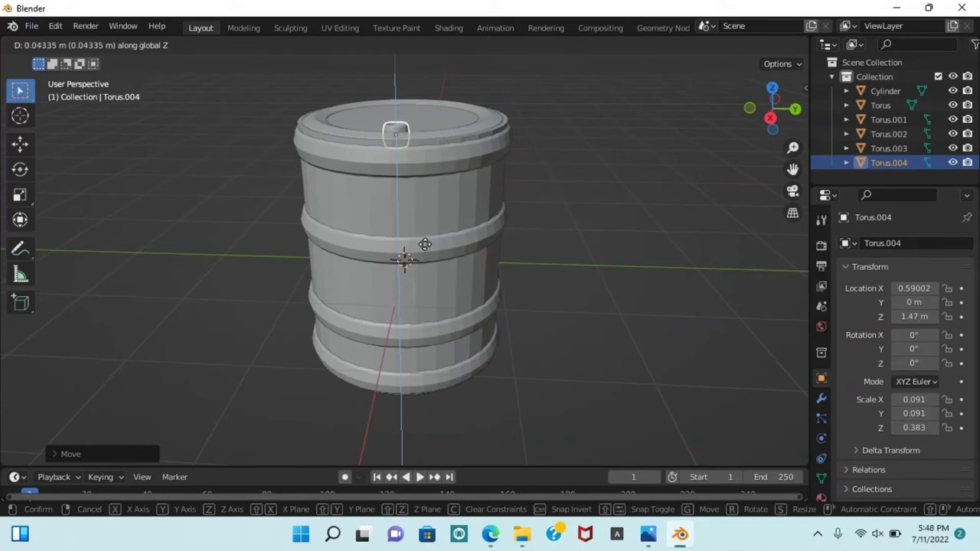
pyautogui.click(426, 247)
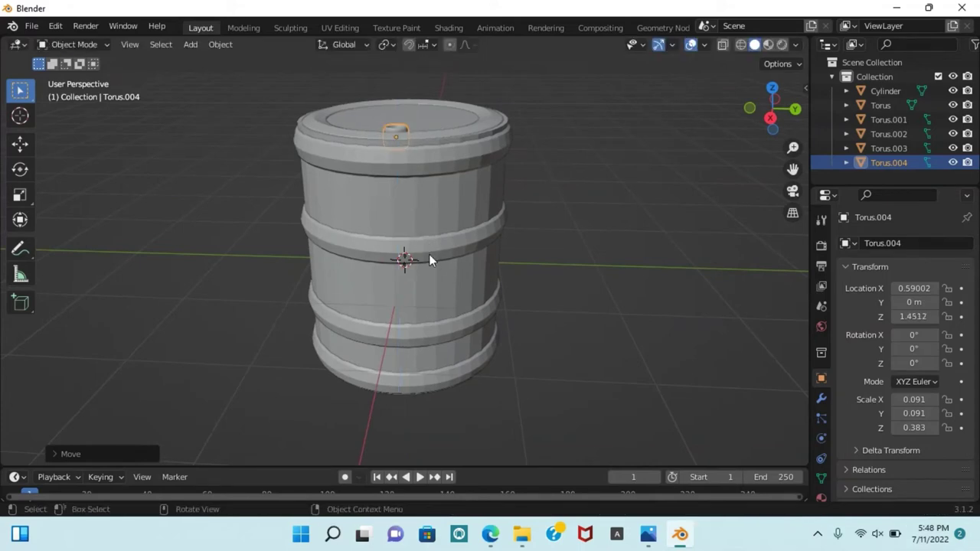
pyautogui.moveTo(431, 258)
pyautogui.mouseDown(button='middle')
pyautogui.moveTo(470, 291)
pyautogui.moveTo(497, 282)
pyautogui.mouseUp(button='middle')
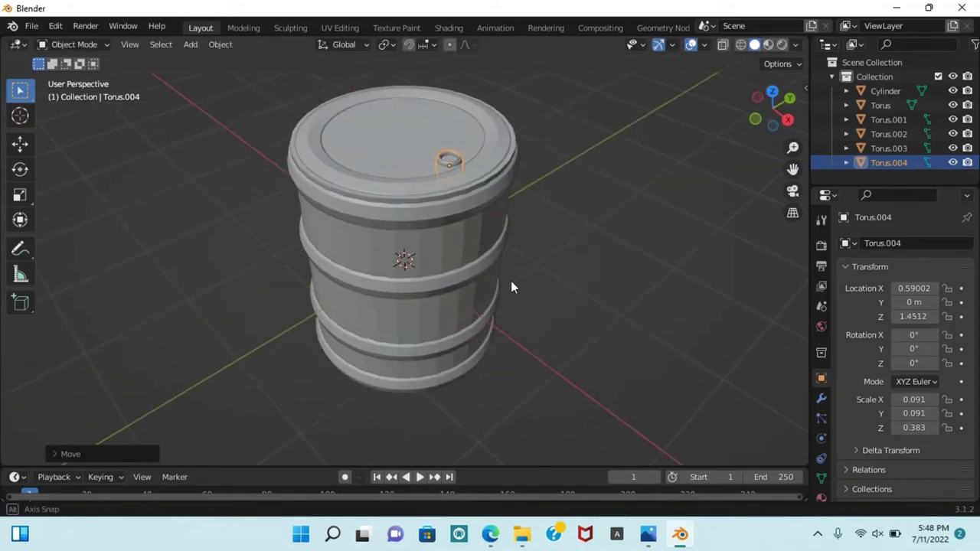
pyautogui.press('g')
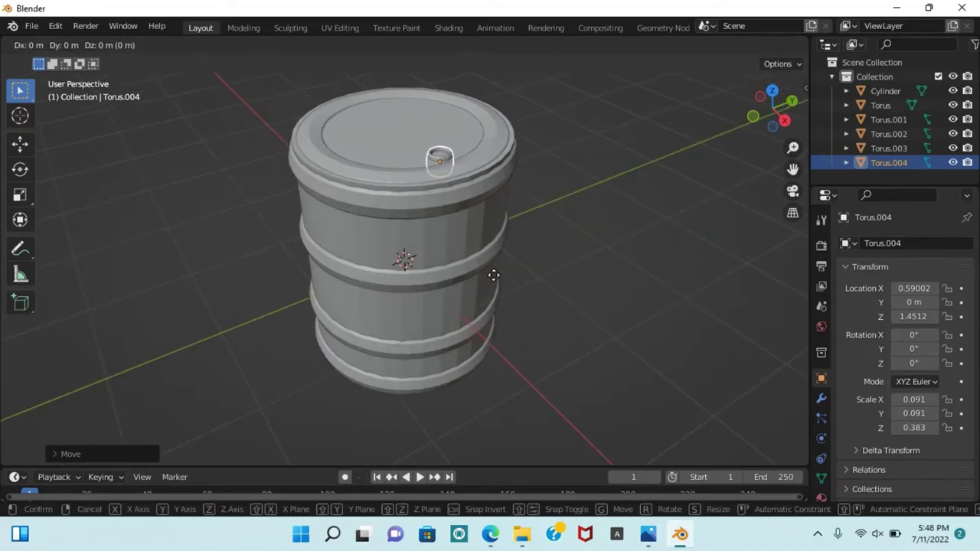
pyautogui.press('z')
pyautogui.click(495, 272)
pyautogui.moveTo(494, 301); pyautogui.dragTo(457, 291, button='middle')
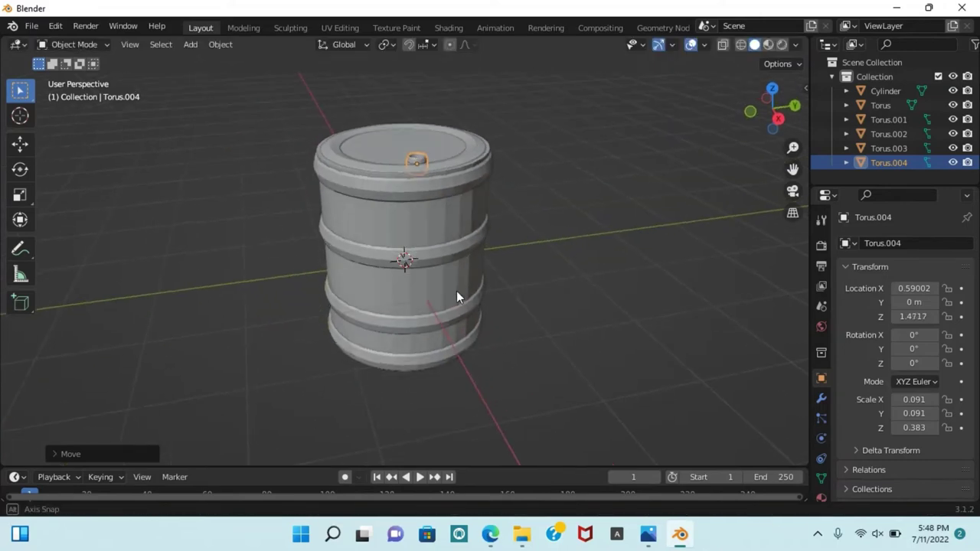
pyautogui.scroll(-3, 373, 289)
pyautogui.moveTo(284, 117); pyautogui.dragTo(514, 391)
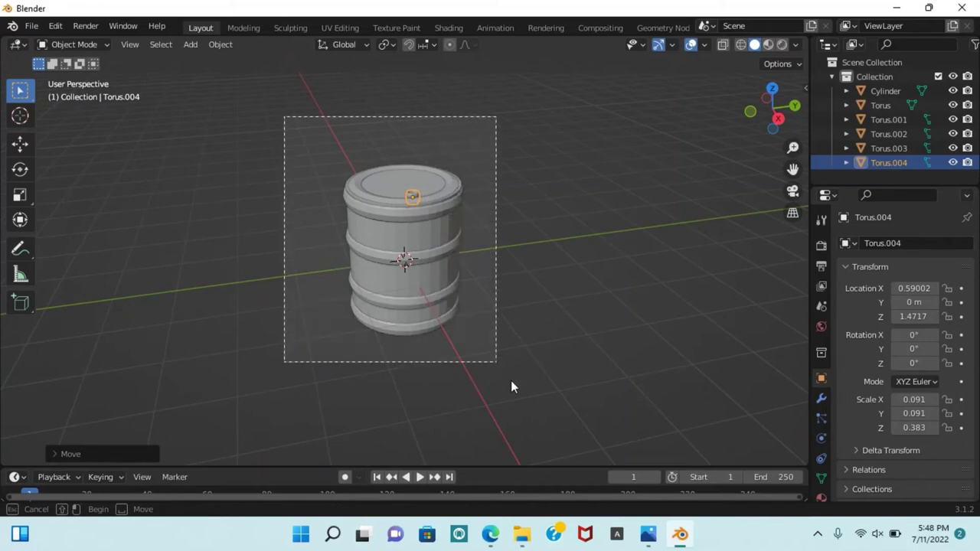
# Apply Shade Smooth to the cylinder body, all four hoops and the plug
pyautogui.rightClick(363, 283)
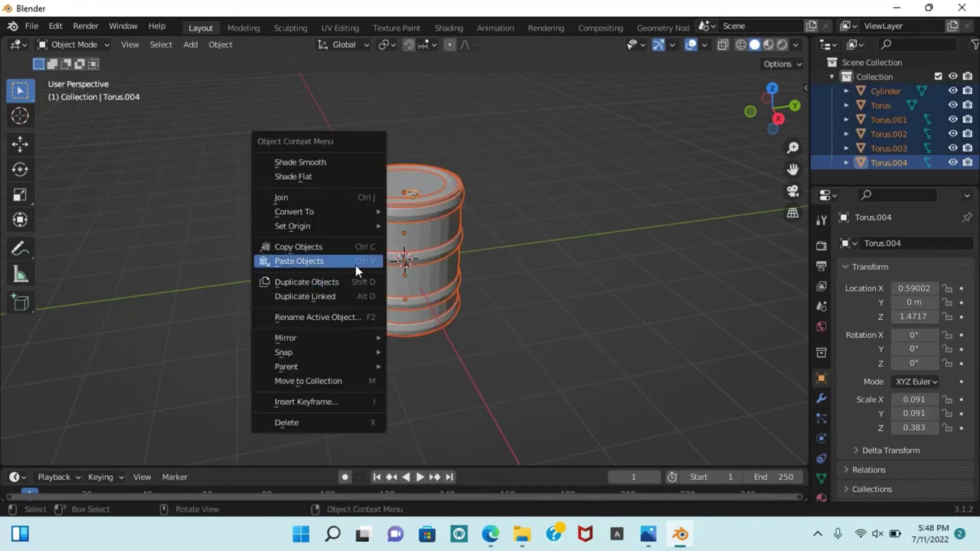
pyautogui.click(308, 161)
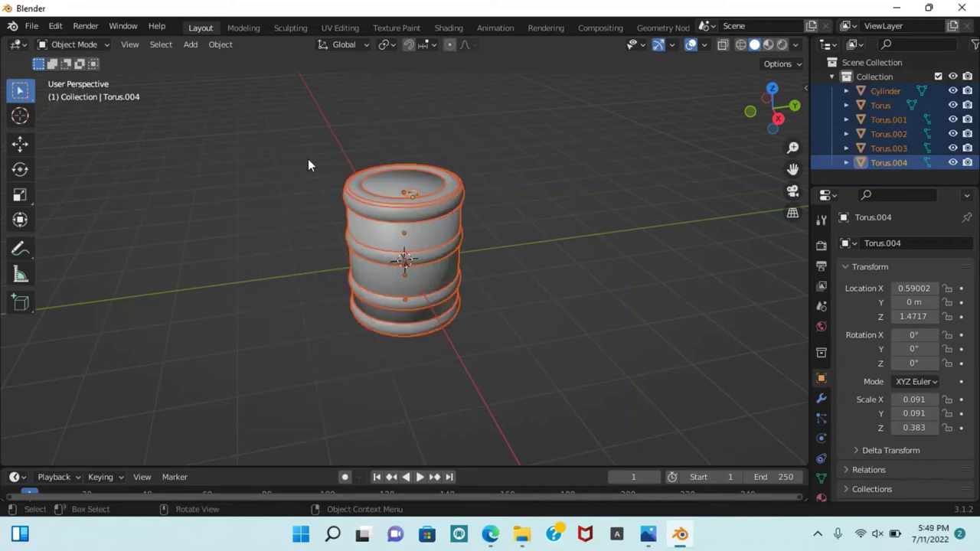
pyautogui.moveTo(504, 320); pyautogui.dragTo(470, 317, button='middle')
pyautogui.scroll(4, 427, 258)
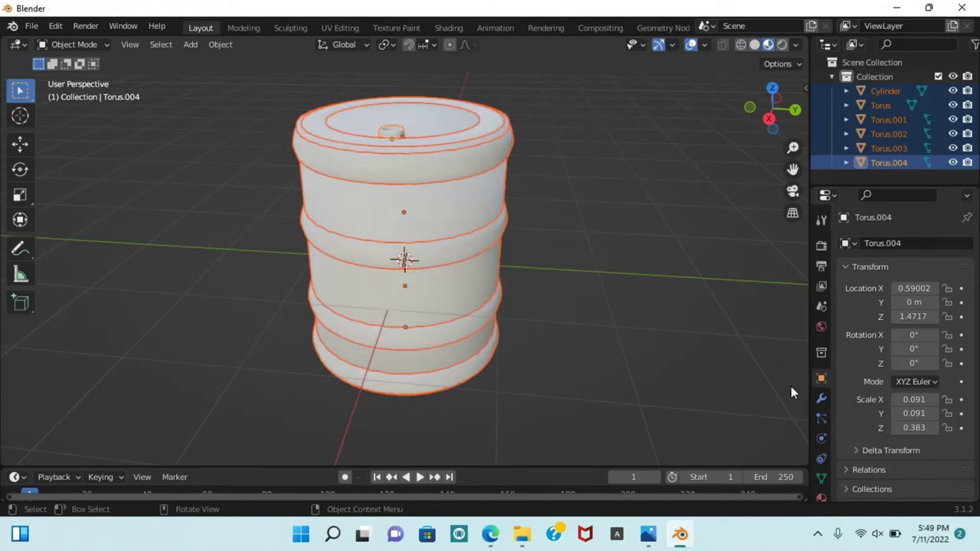
# Give the lid plug a new Material.001 with a red base colour (HSV 1, 1, 0.8)
pyautogui.scroll(-2, 822, 445)
pyautogui.scroll(-3, 833, 408)
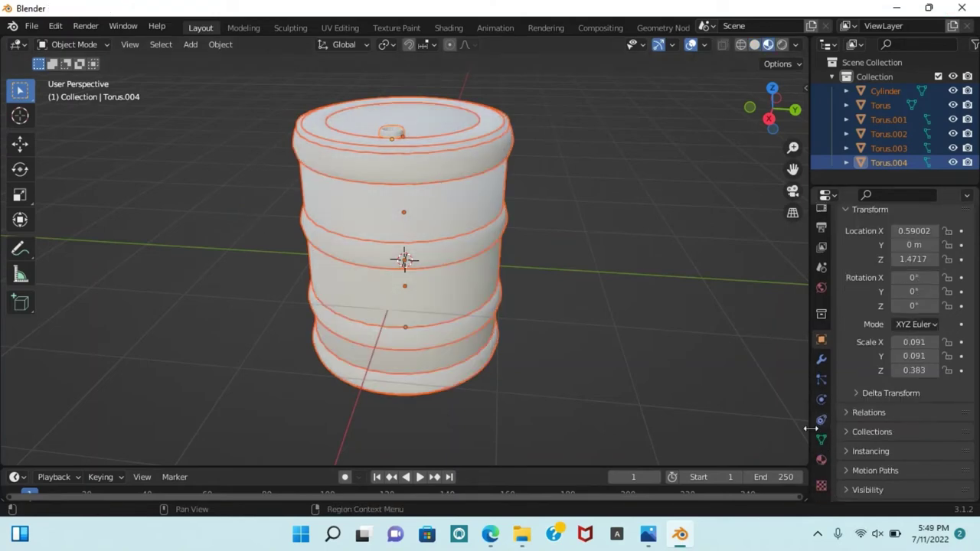
pyautogui.click(820, 460)
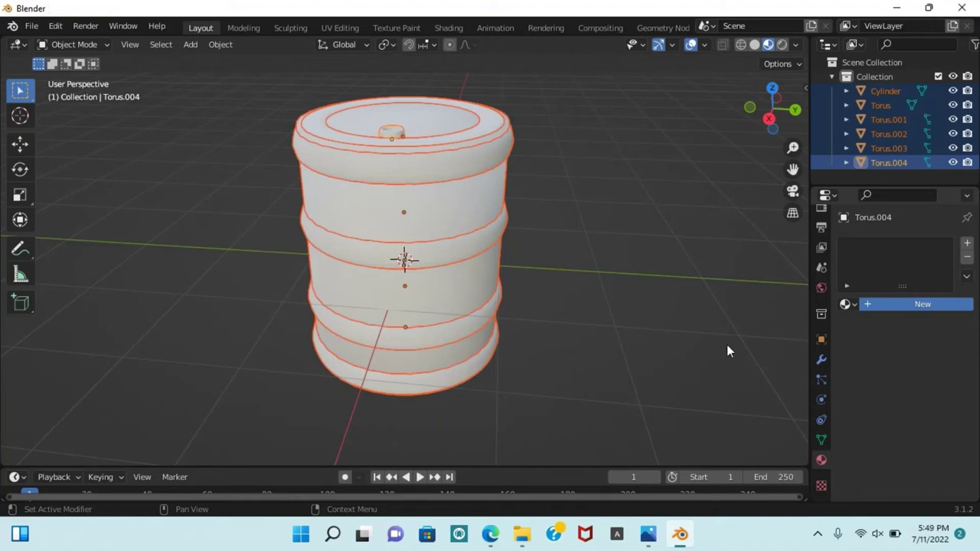
pyautogui.scroll(-1, 927, 441)
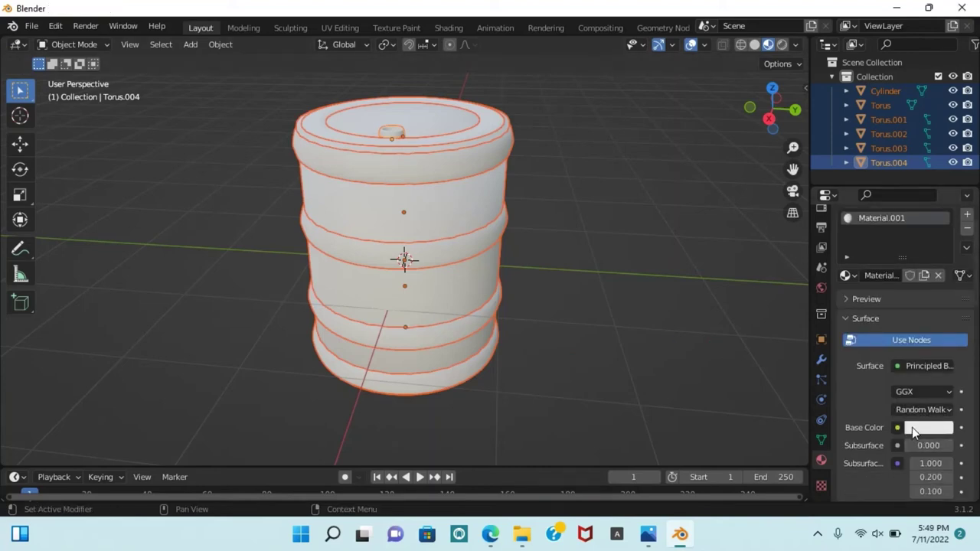
pyautogui.click(913, 428)
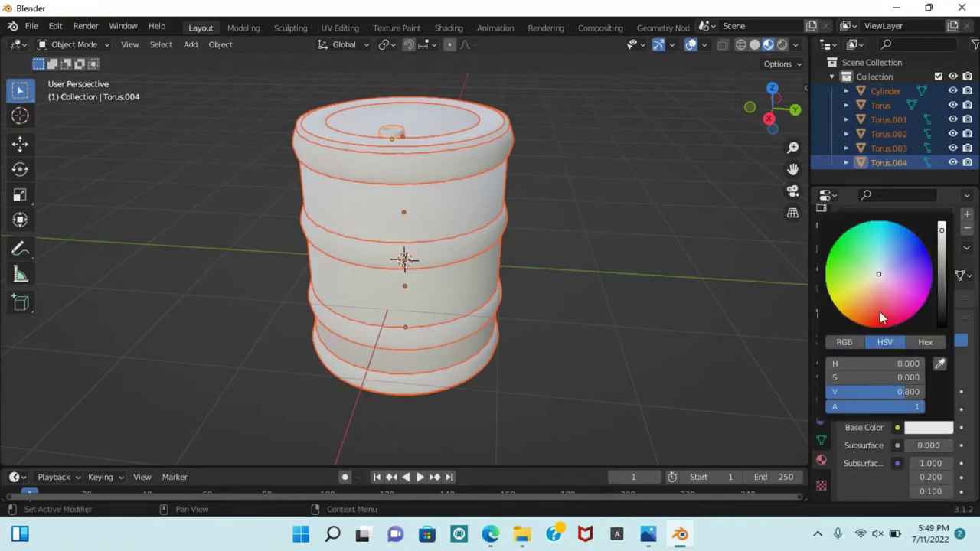
pyautogui.moveTo(880, 312); pyautogui.dragTo(879, 328)
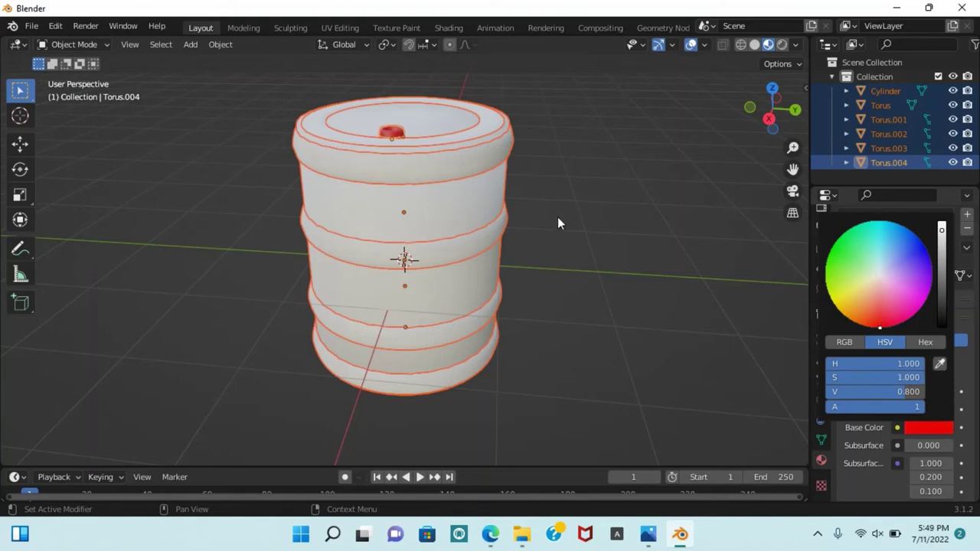
pyautogui.click(418, 126)
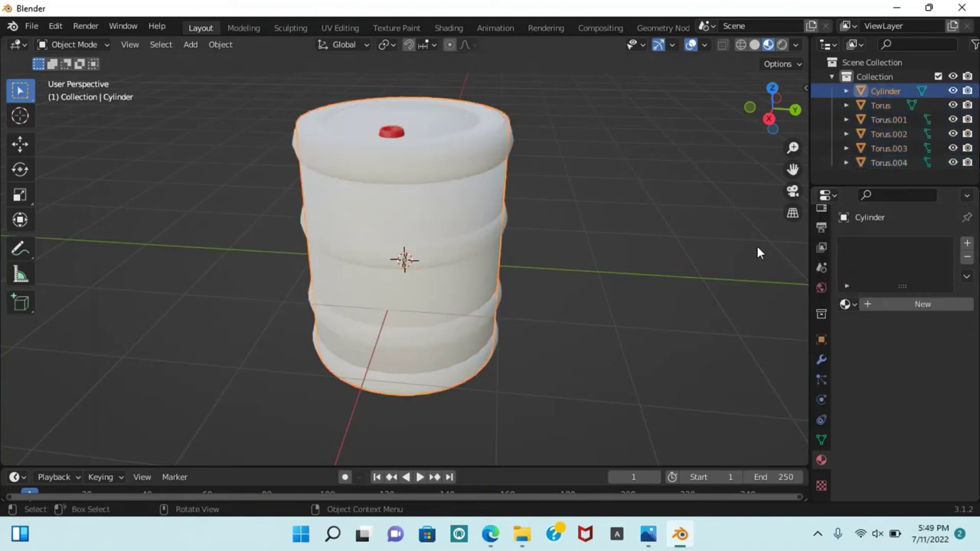
# Give the barrel's cylinder body a new red Material.002
pyautogui.click(913, 307)
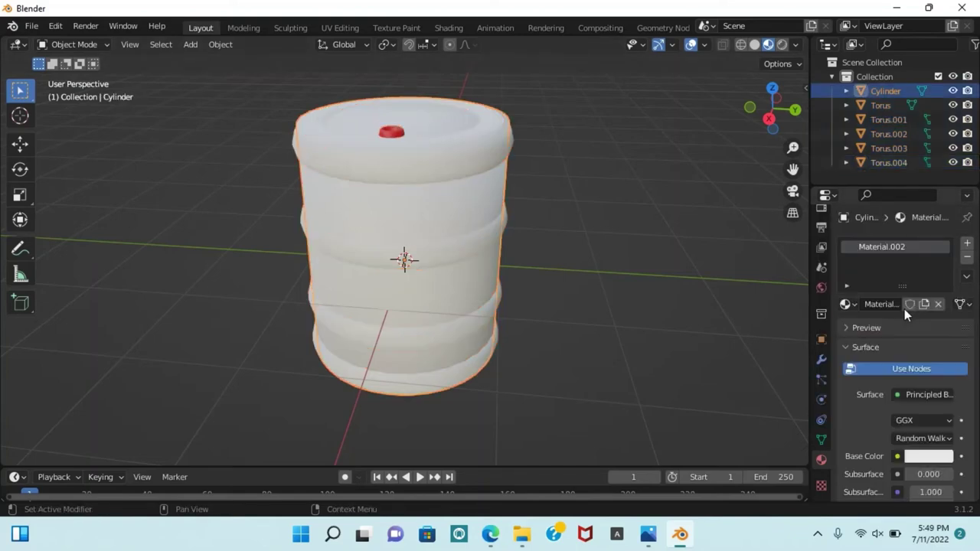
pyautogui.click(912, 458)
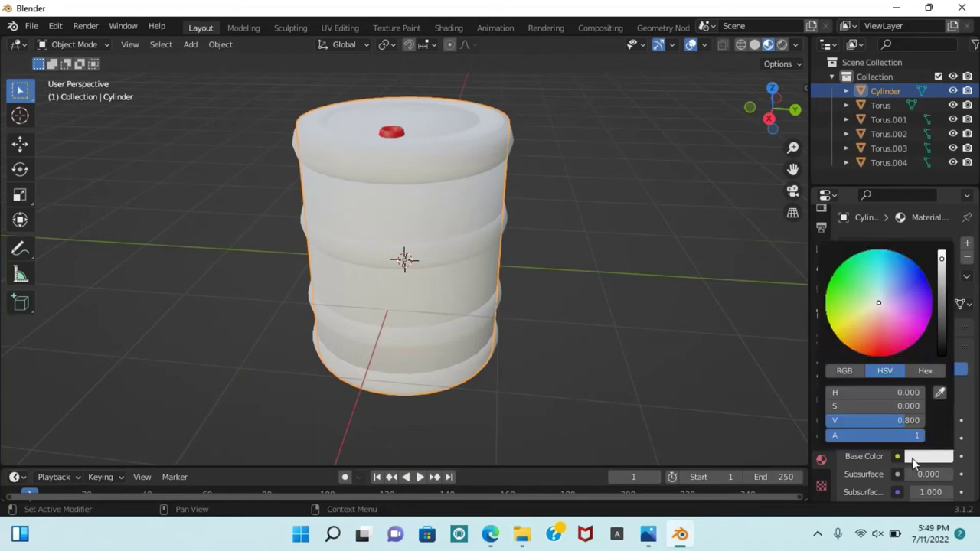
pyautogui.click(877, 347)
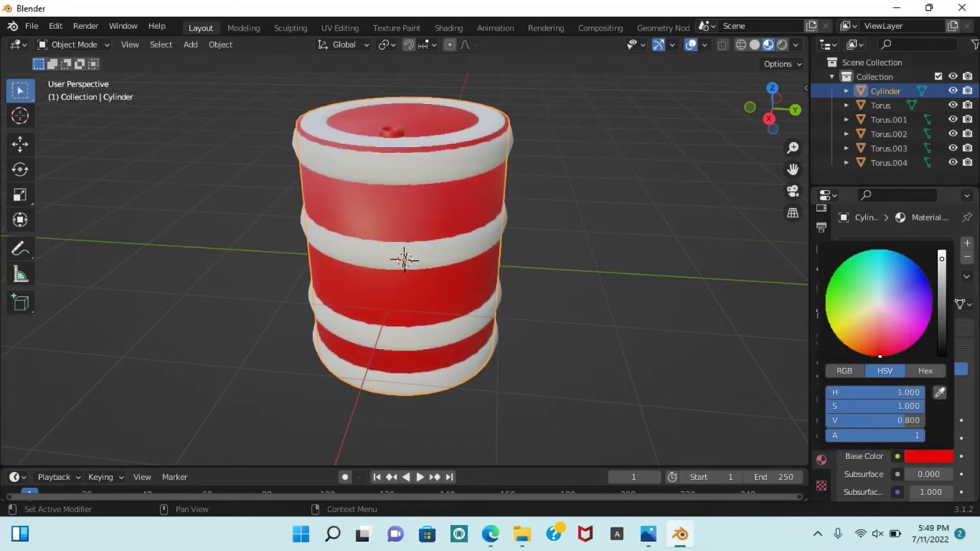
# Select the top hoop and give it a new red Material.003
pyautogui.click(452, 174)
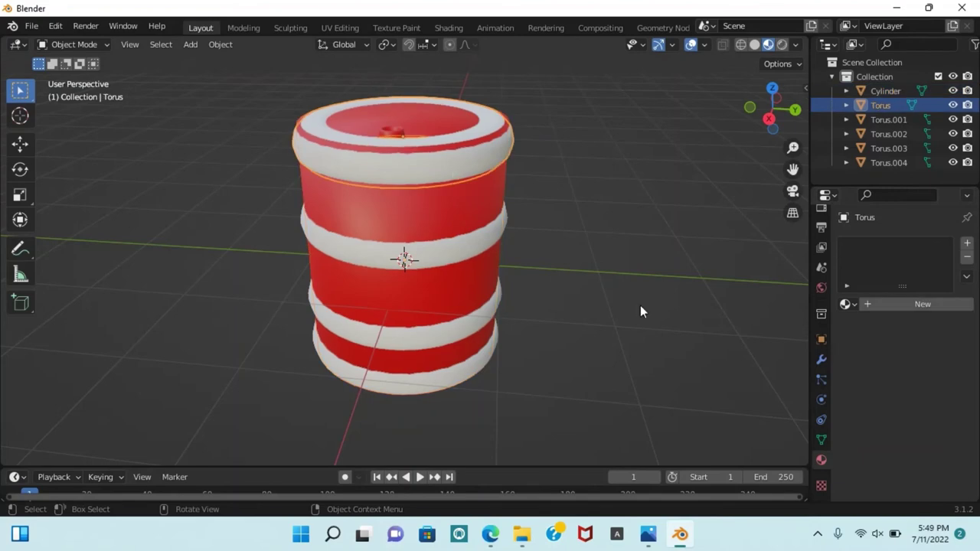
pyautogui.click(889, 306)
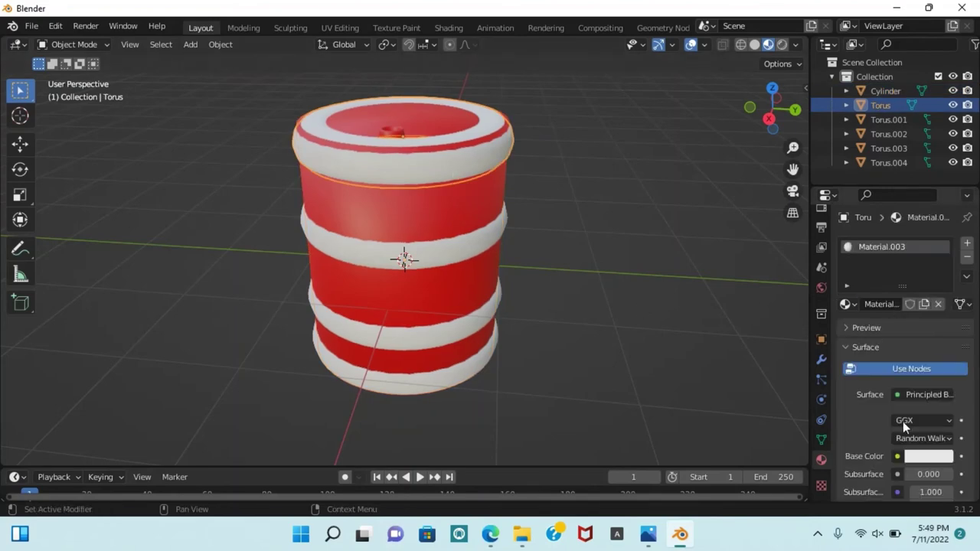
pyautogui.click(926, 458)
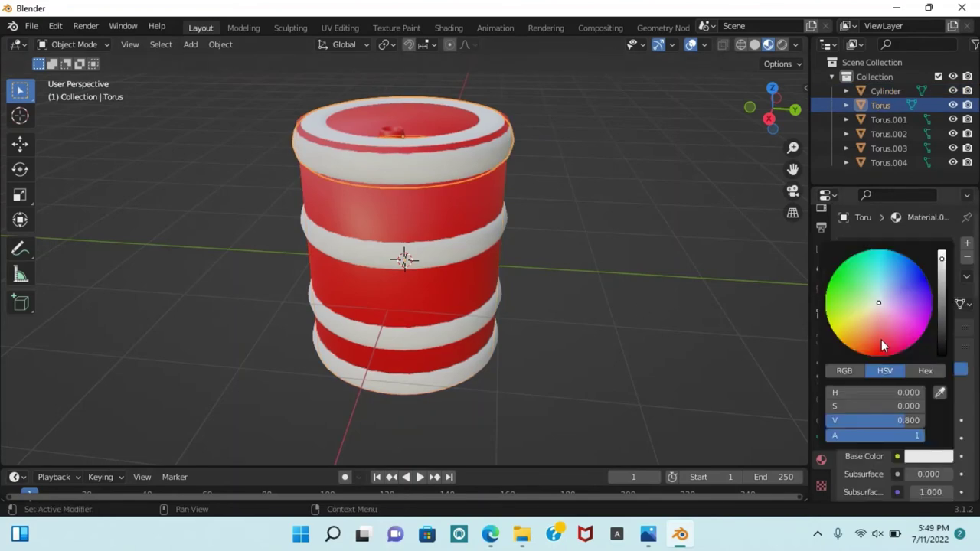
pyautogui.moveTo(882, 340); pyautogui.dragTo(882, 357)
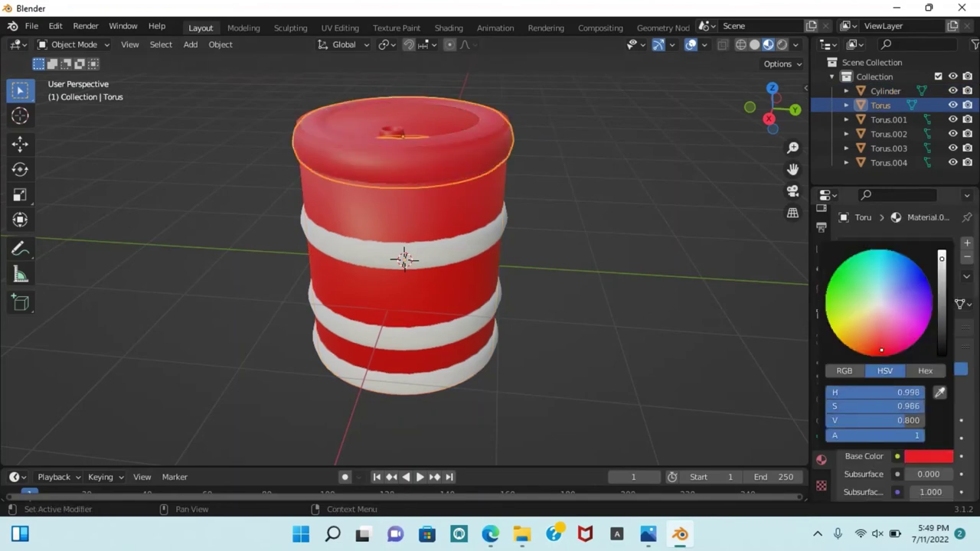
# Give the middle hoop, Torus.002, a new red material
pyautogui.click(440, 253)
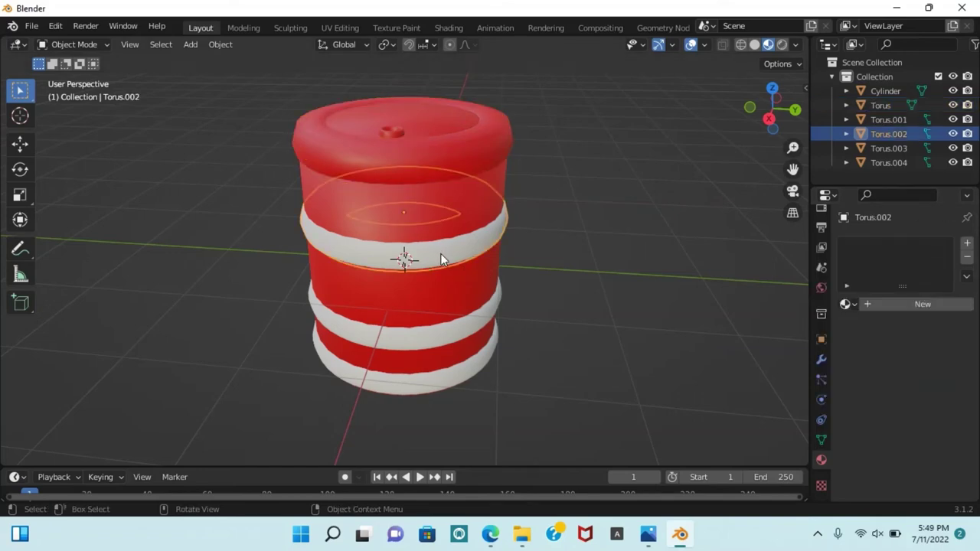
pyautogui.click(912, 304)
pyautogui.click(914, 460)
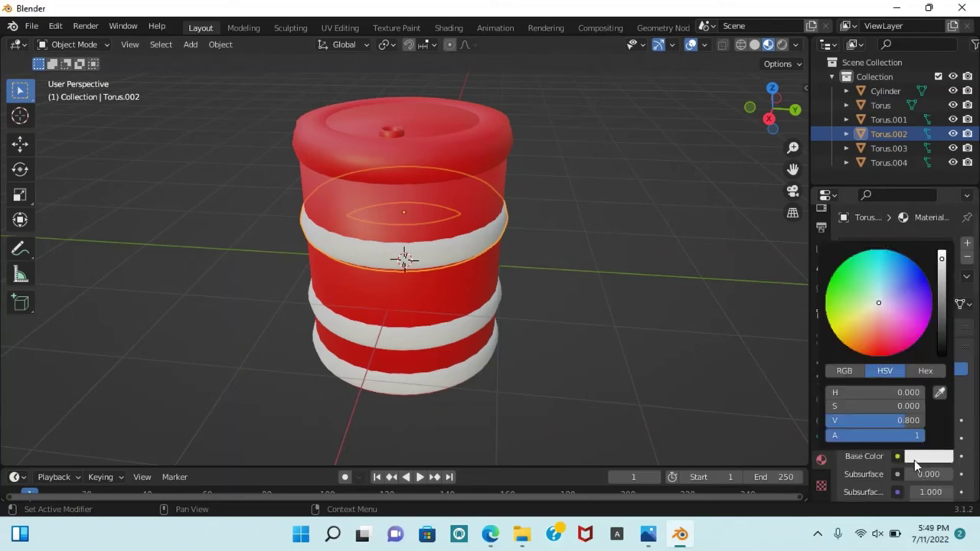
pyautogui.click(882, 357)
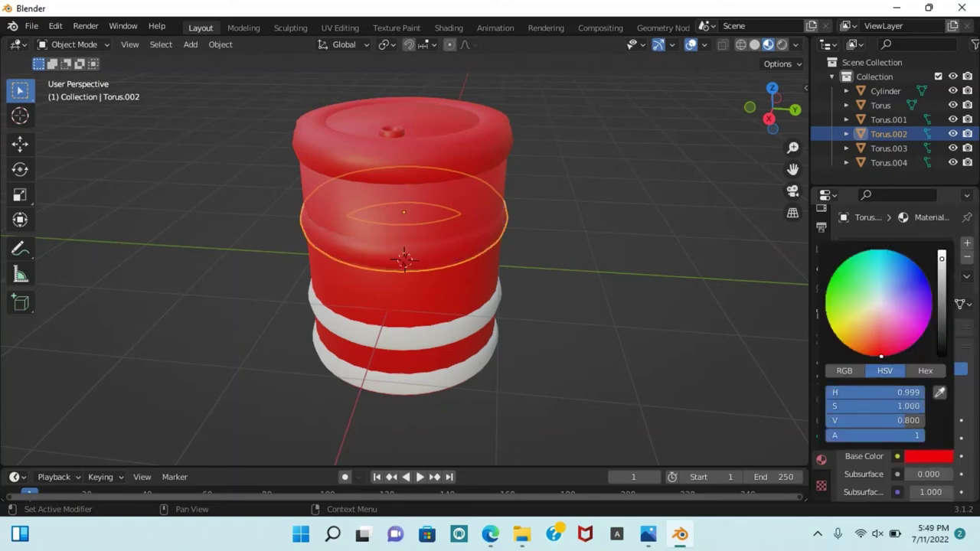
# Give the lower hoop, Torus.003, a red Material.005, then select the bottom hoop
pyautogui.click(444, 336)
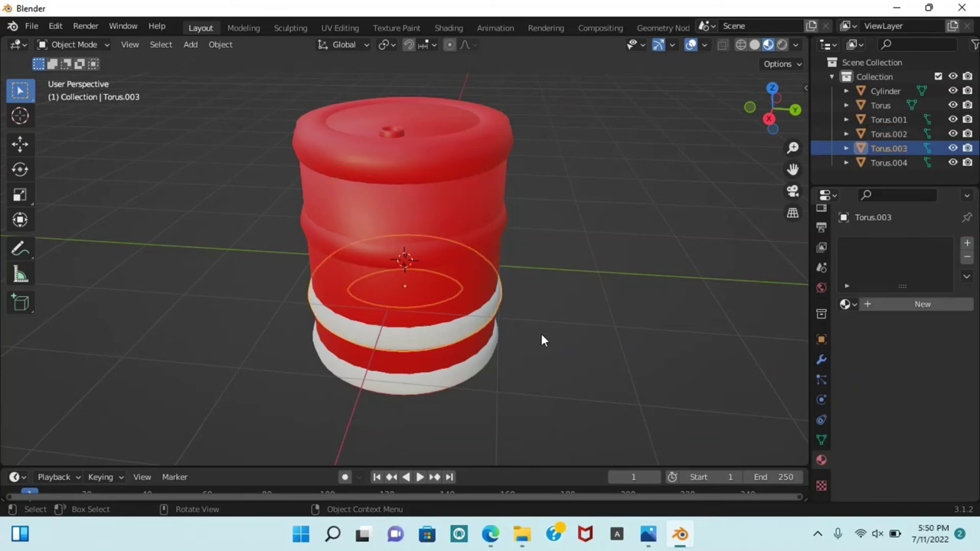
pyautogui.click(898, 305)
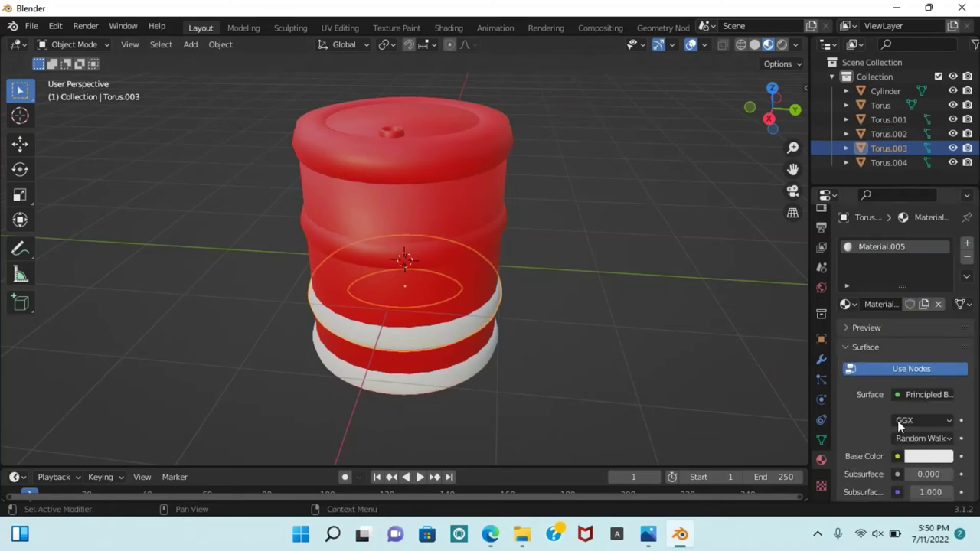
pyautogui.click(919, 458)
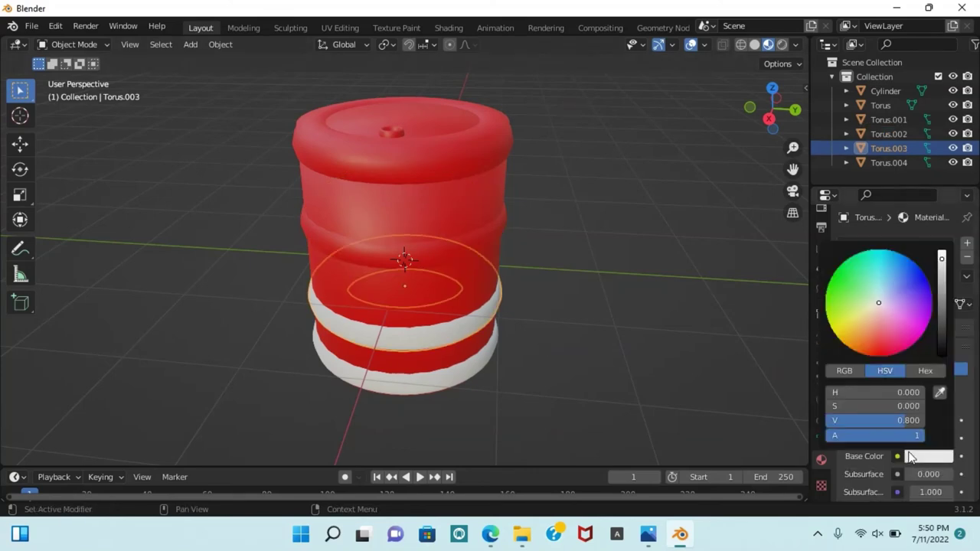
pyautogui.click(881, 355)
pyautogui.moveTo(880, 355); pyautogui.dragTo(881, 357)
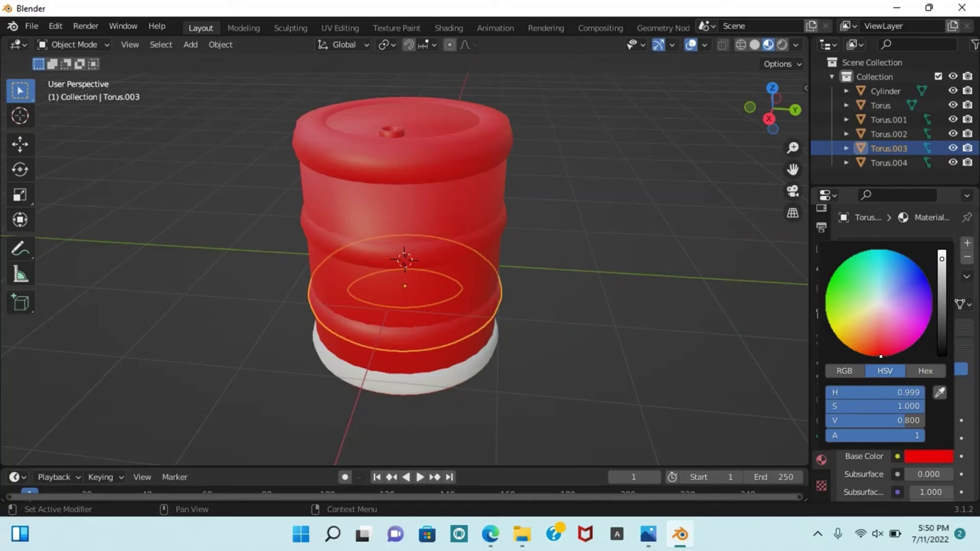
pyautogui.click(413, 375)
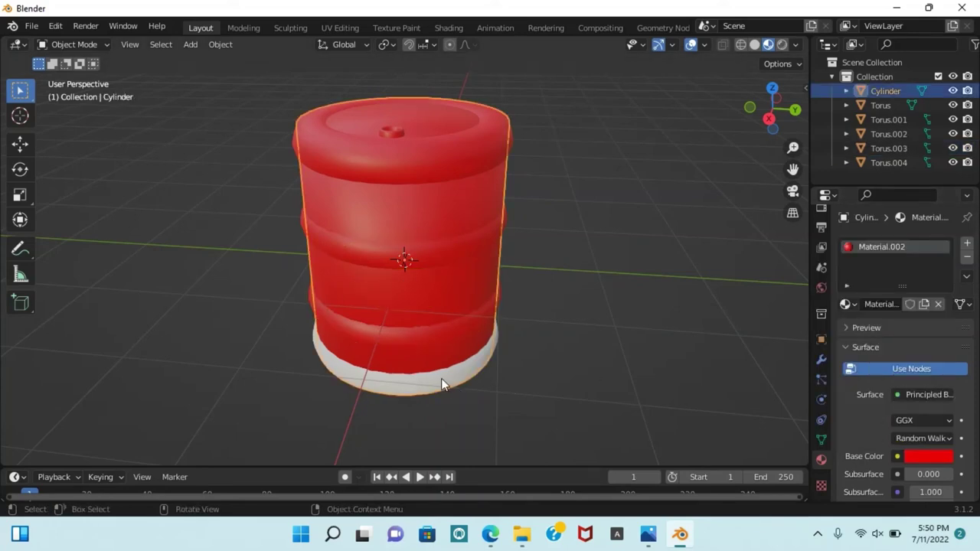
pyautogui.click(441, 378)
# Give the bottom hoop, Torus.001, a new red Material.006
pyautogui.click(900, 304)
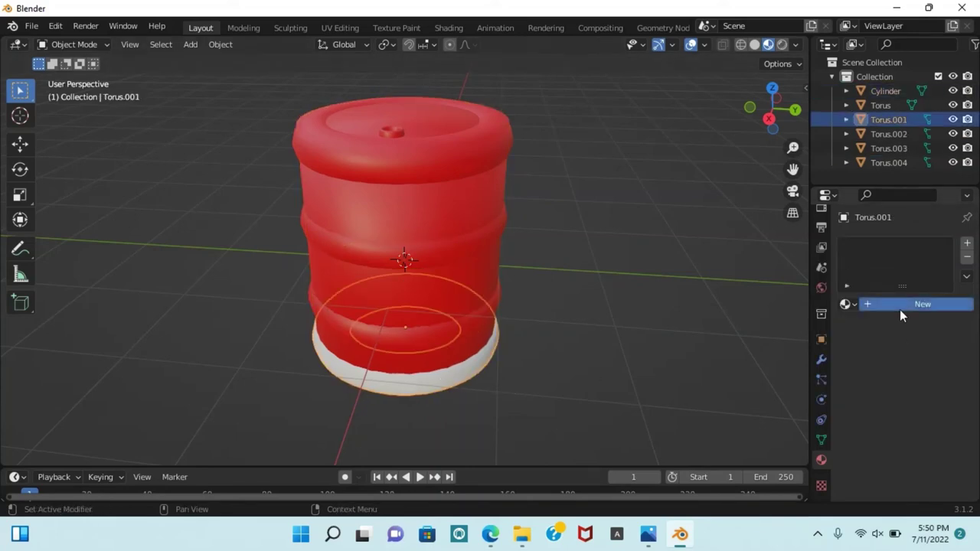
pyautogui.click(912, 458)
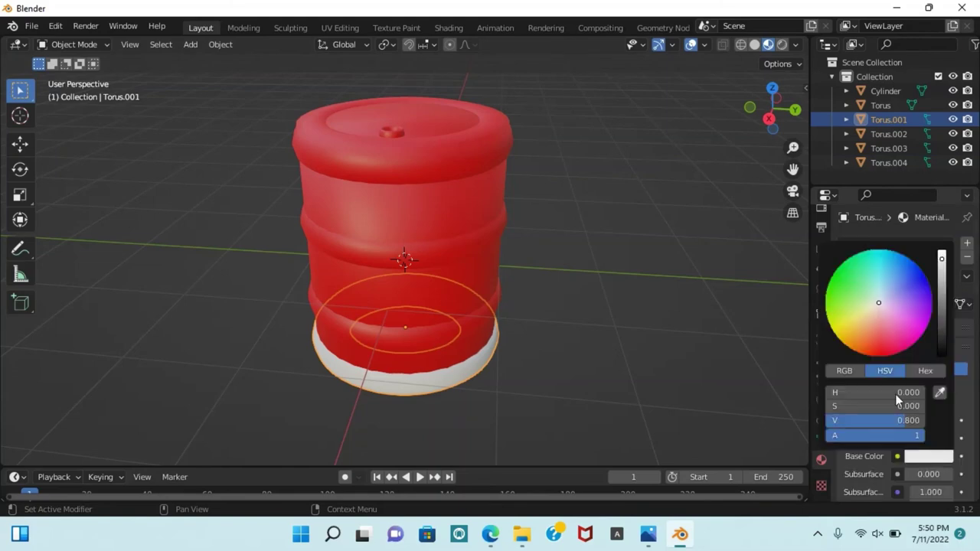
pyautogui.click(881, 356)
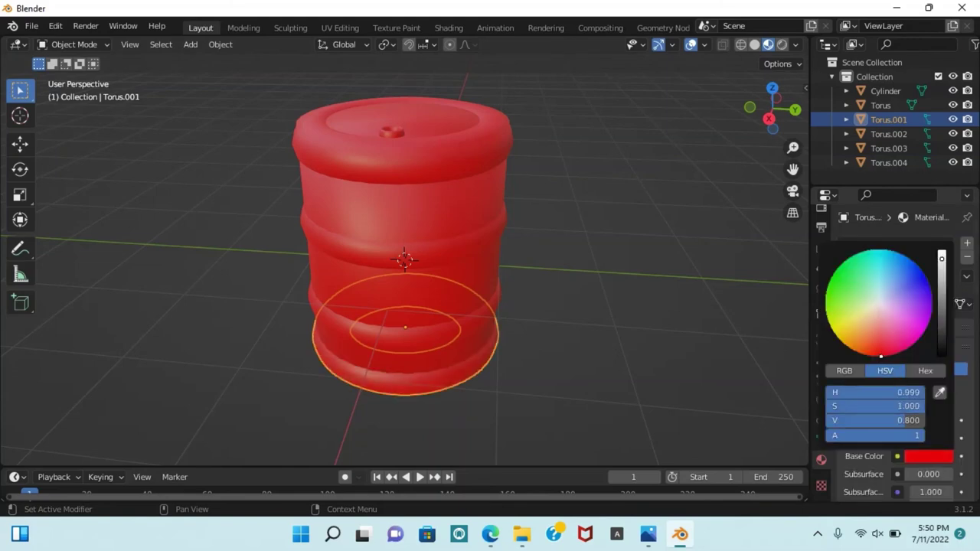
# Deselect everything and orbit to a level front view of the all-red barrel
pyautogui.click(517, 366)
pyautogui.moveTo(517, 366)
pyautogui.mouseDown(button='middle')
pyautogui.moveTo(735, 356)
pyautogui.moveTo(713, 357)
pyautogui.mouseUp(button='middle')
pyautogui.moveTo(515, 340)
pyautogui.mouseDown(button='middle')
pyautogui.moveTo(390, 331)
pyautogui.moveTo(319, 343)
pyautogui.moveTo(316, 362)
pyautogui.moveTo(341, 366)
pyautogui.mouseUp(button='middle')
pyautogui.scroll(-2, 316, 355)
pyautogui.scroll(2, 345, 367)
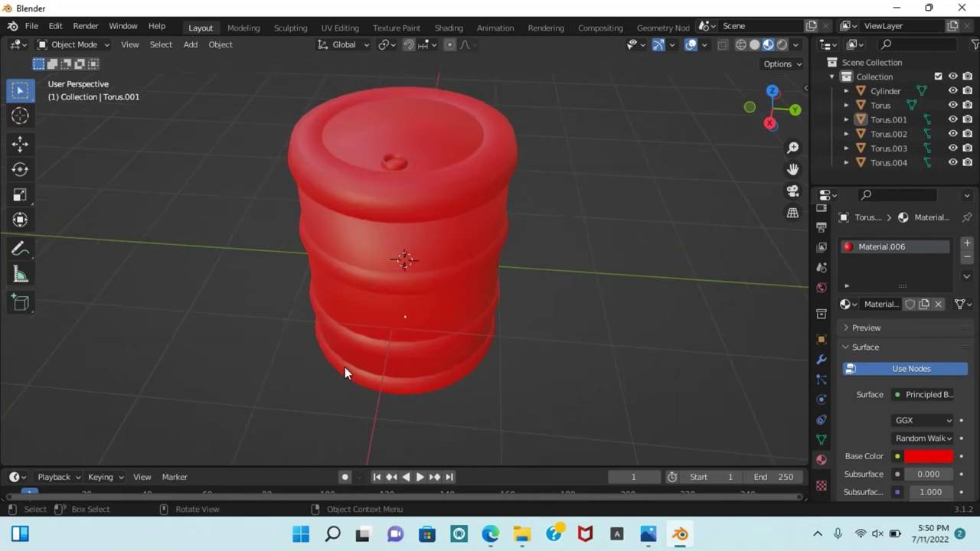